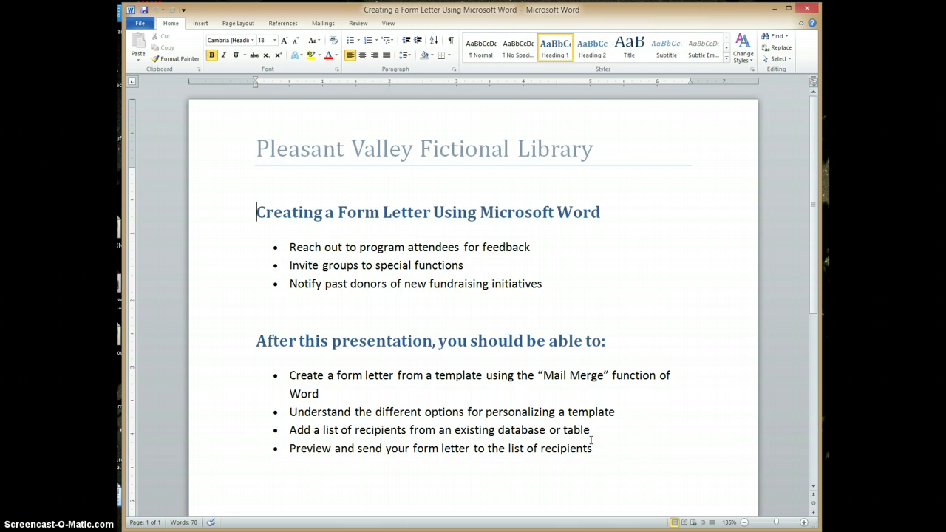
Create a new blank document and position its window over the existing one.
left_click(245, 474)
left_click(140, 23)
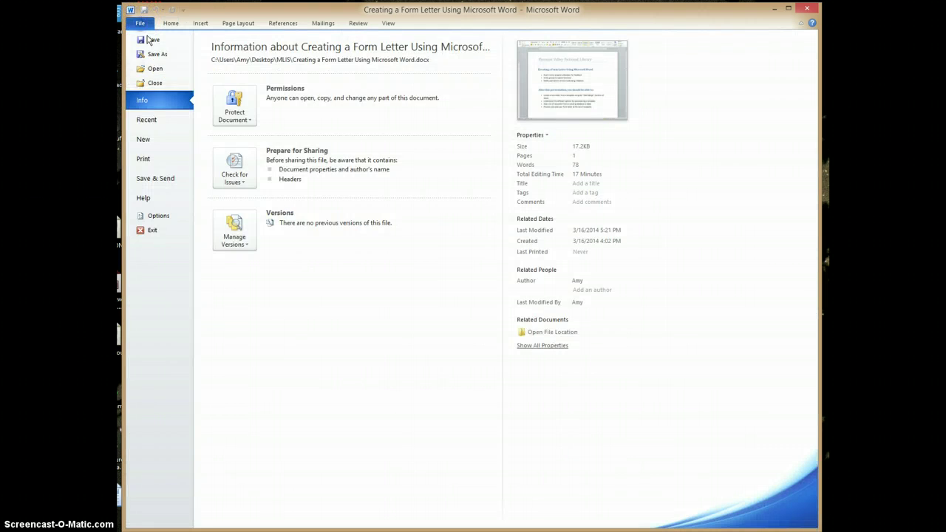
left_click(145, 139)
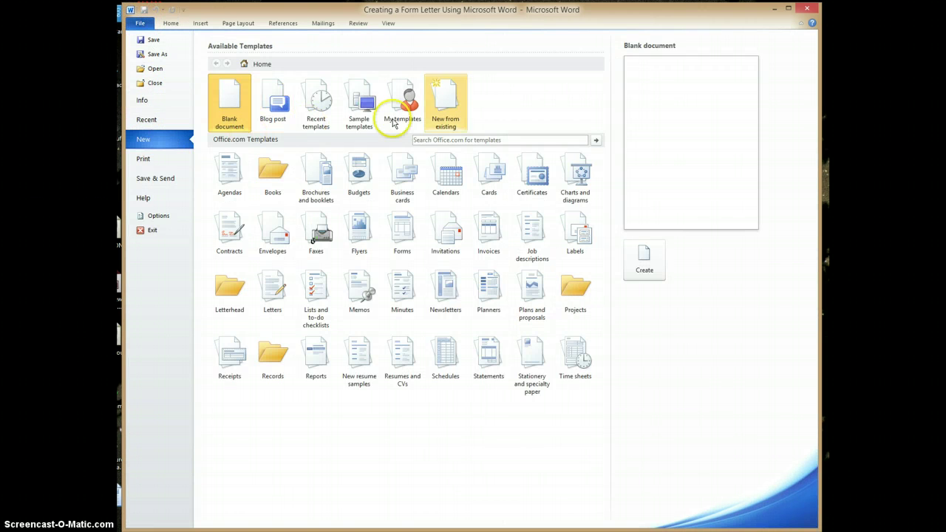
left_click(646, 260)
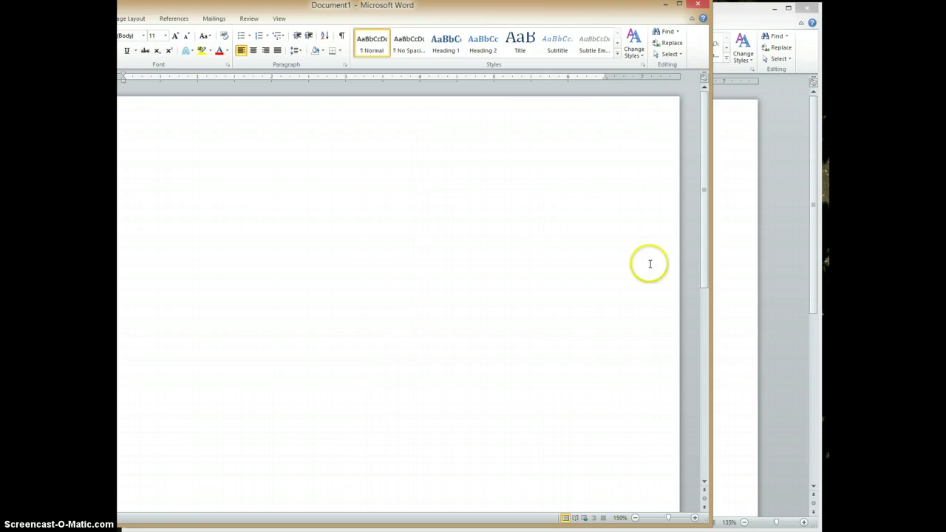
left_click_drag(411, 10, 515, 10)
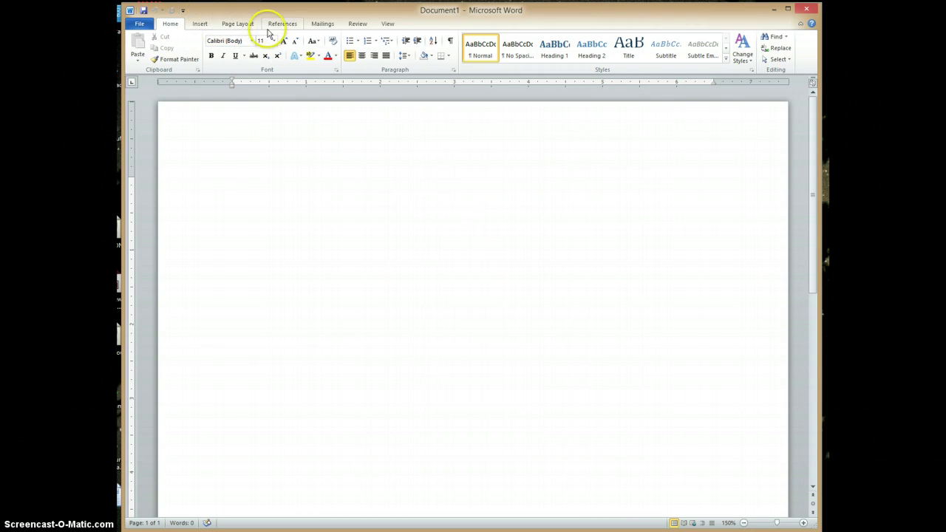
Start the Step by Step Mail Merge Wizard with Letters as the document type and advance to choosing the starting document.
left_click(322, 23)
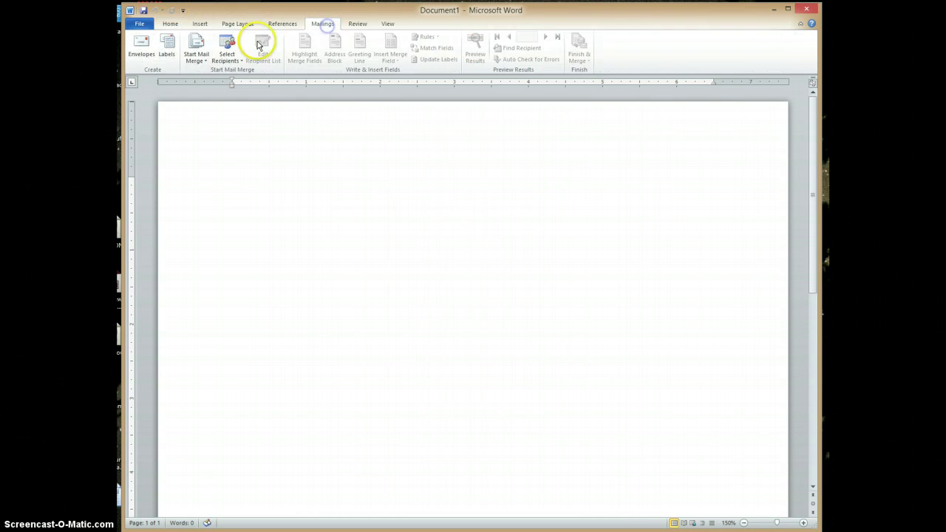
left_click(206, 63)
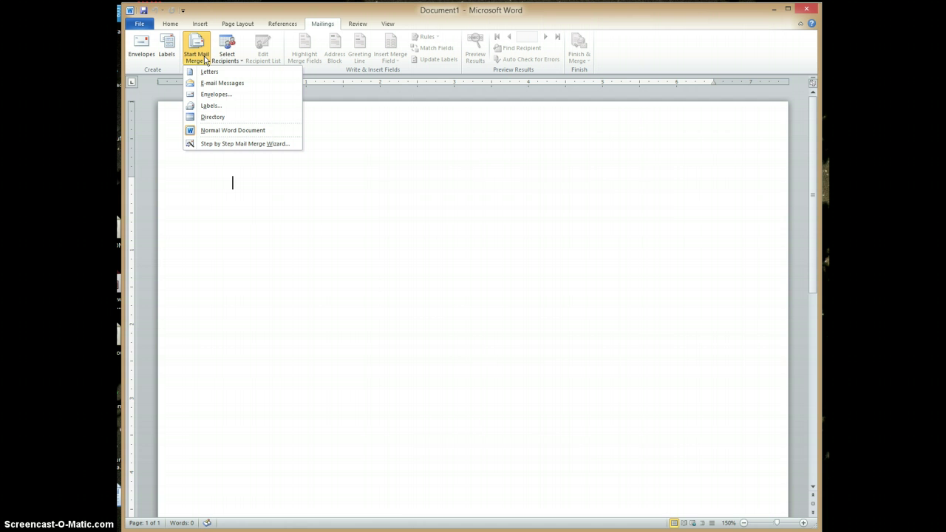
left_click(216, 147)
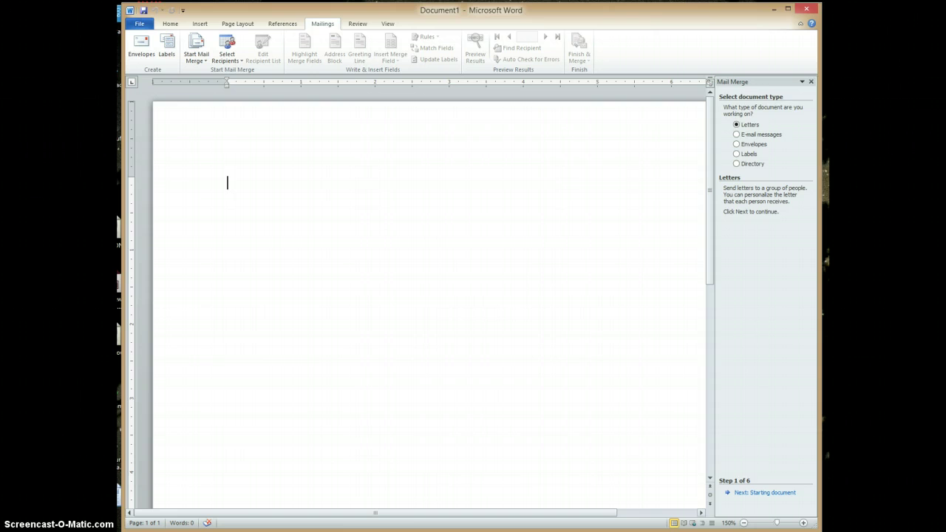
left_click(699, 144)
left_click(752, 494)
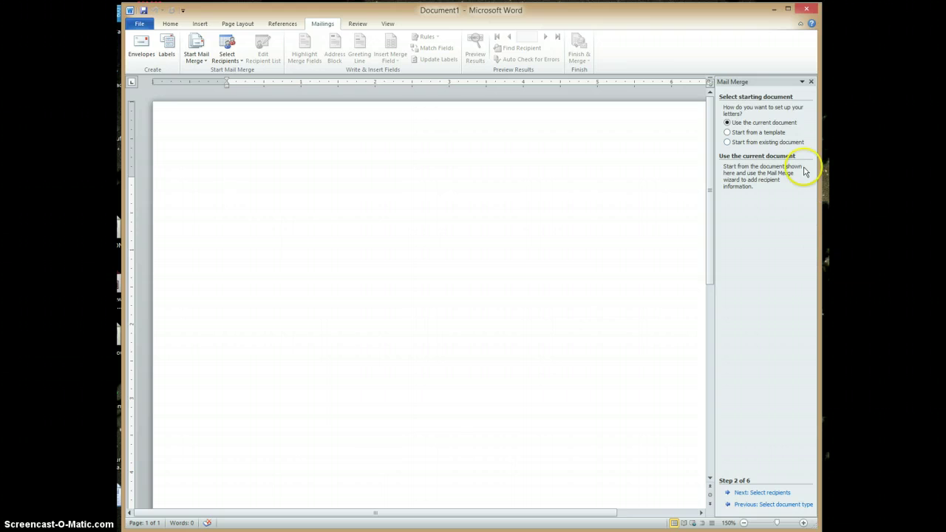
Start the letter from the Urban Letter template, created as a document, and look over its placeholders.
left_click(726, 133)
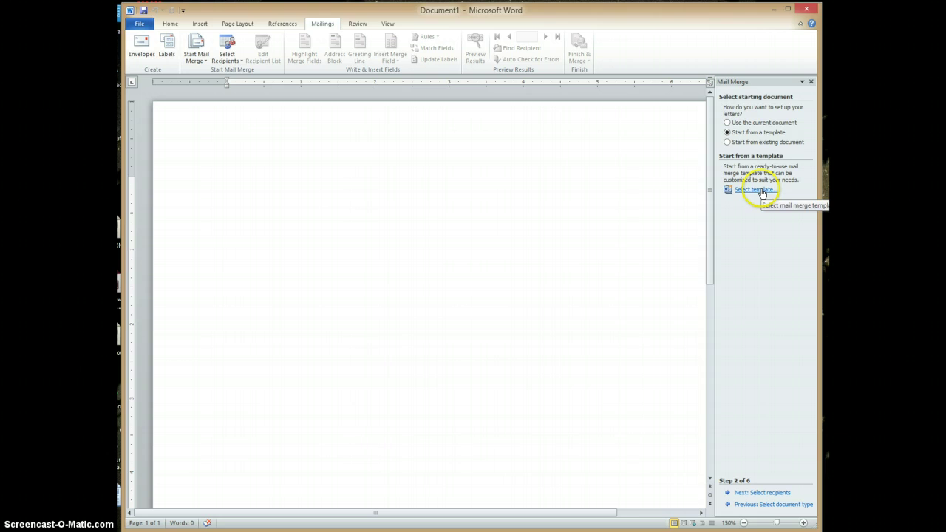
left_click(757, 192)
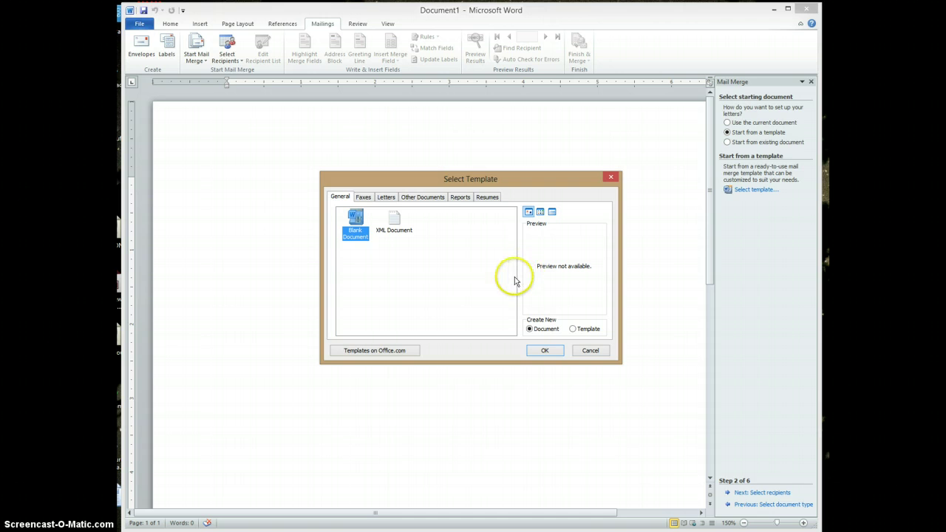
left_click(387, 198)
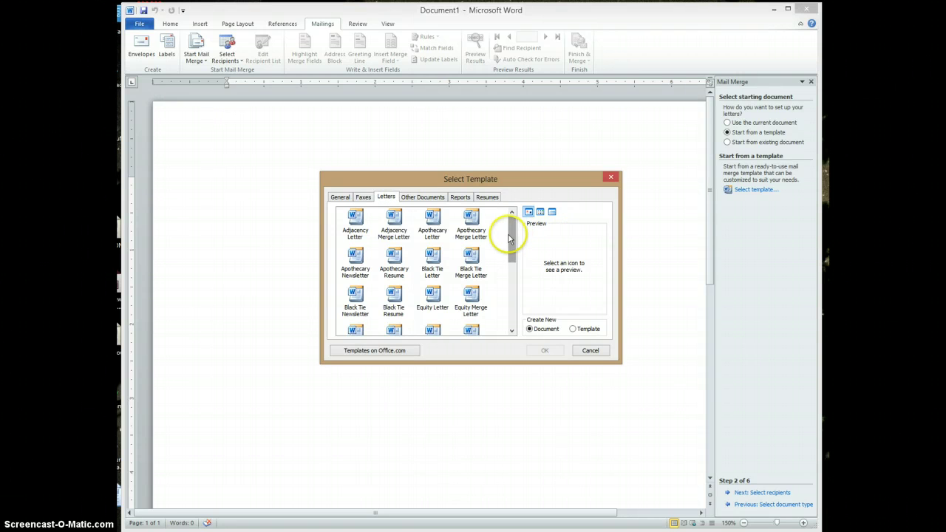
left_click_drag(511, 222, 513, 313)
left_click(469, 274)
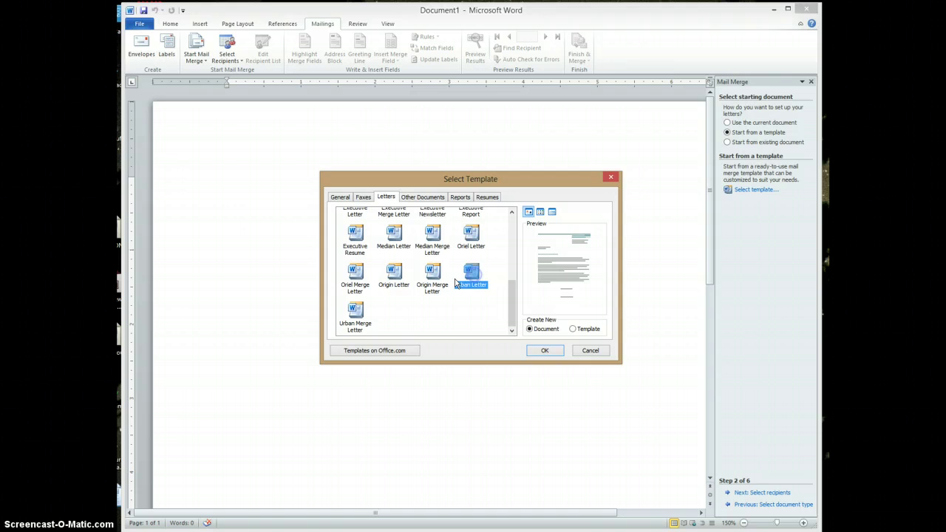
left_click(541, 351)
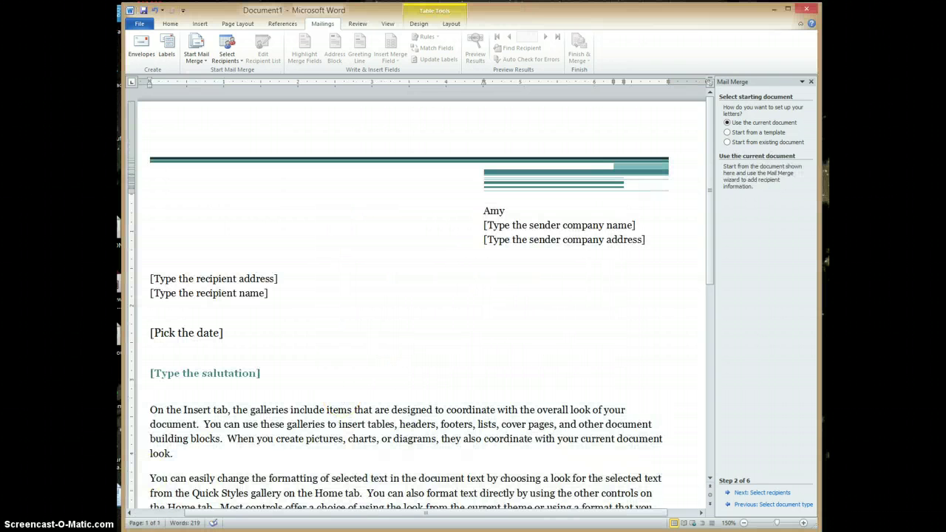
scroll(702, 214, "down", 2)
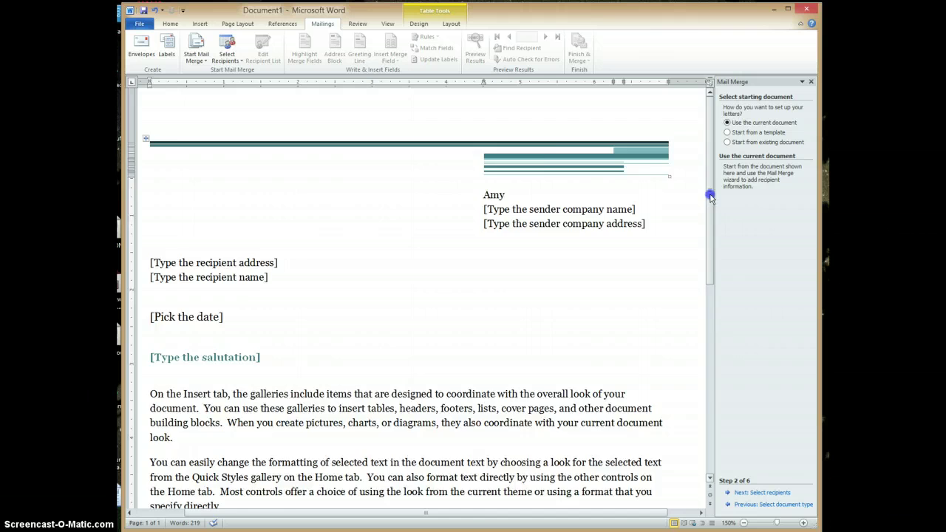
scroll(702, 221, "up", 1)
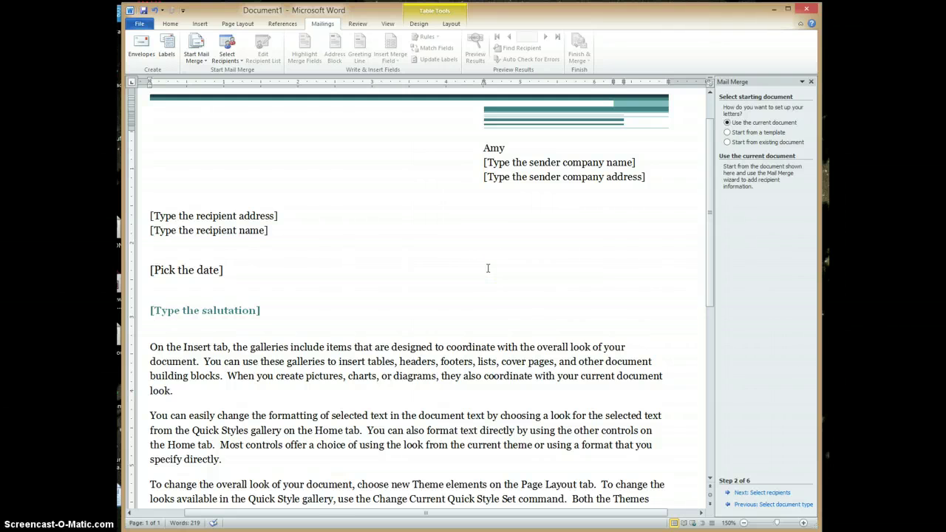
left_click(526, 267)
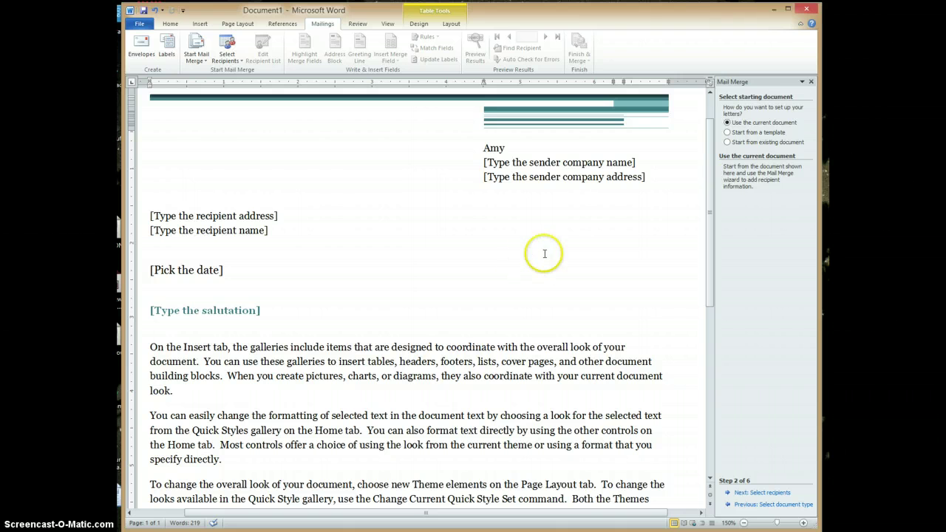
Advance to recipient selection and open the Volunteers workbook from the Desktop's MLIS folder as the existing list.
left_click(771, 492)
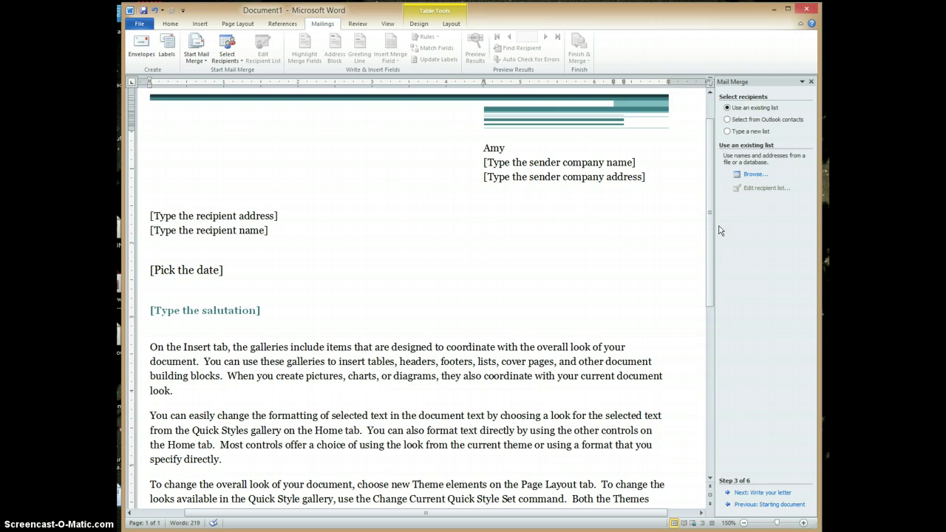
left_click(760, 79)
left_click(750, 175)
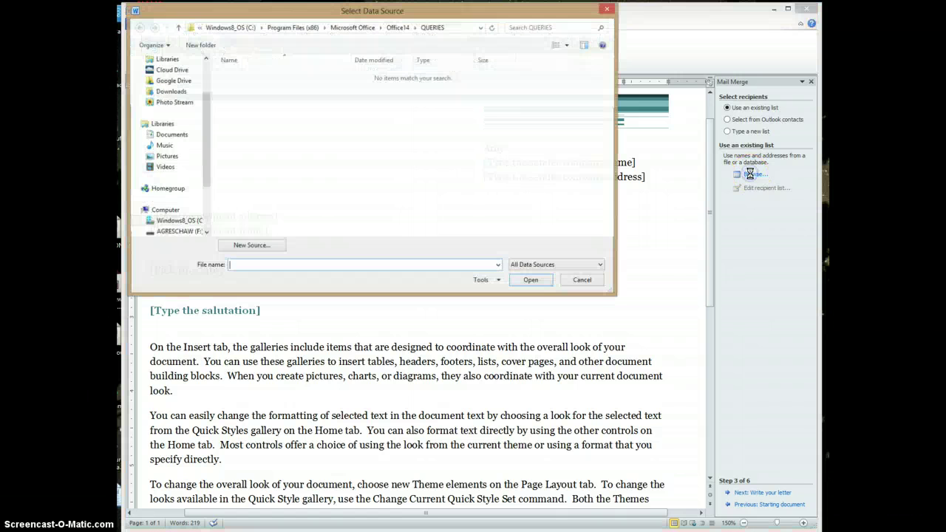
left_click(263, 29)
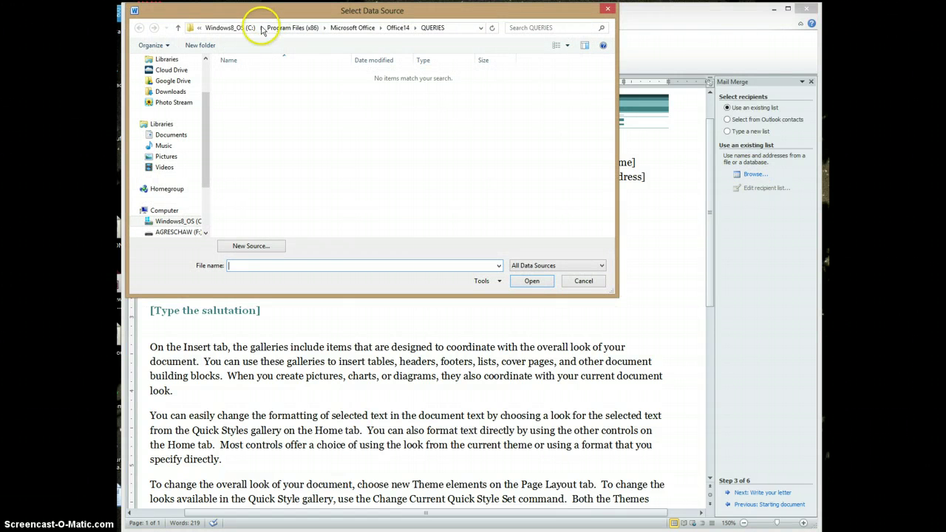
left_click(206, 87)
left_click_drag(206, 87, 206, 62)
left_click(168, 96)
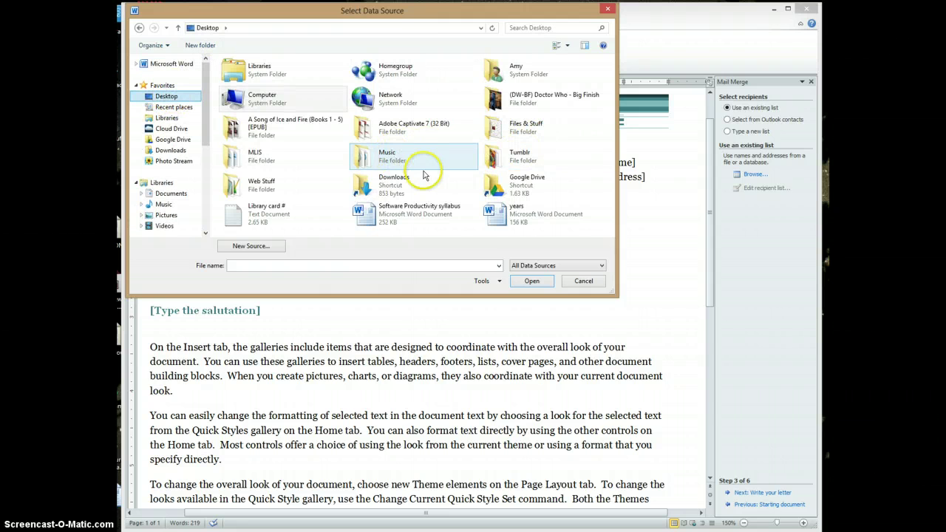
double_click(258, 154)
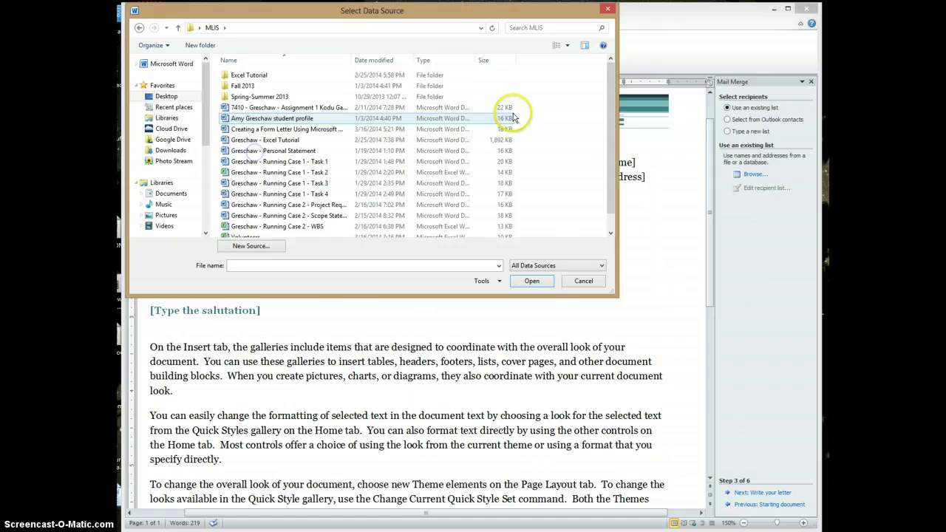
left_click_drag(611, 80, 607, 167)
left_click(245, 220)
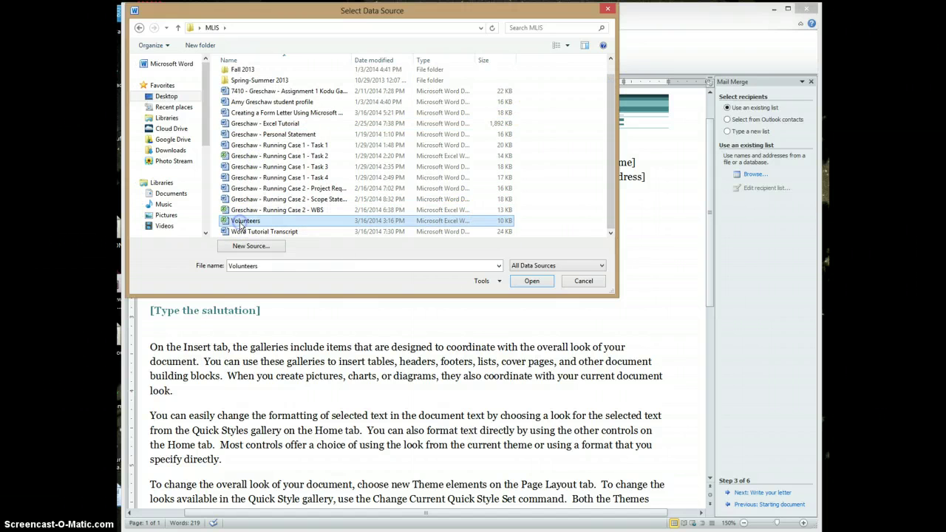
left_click(530, 283)
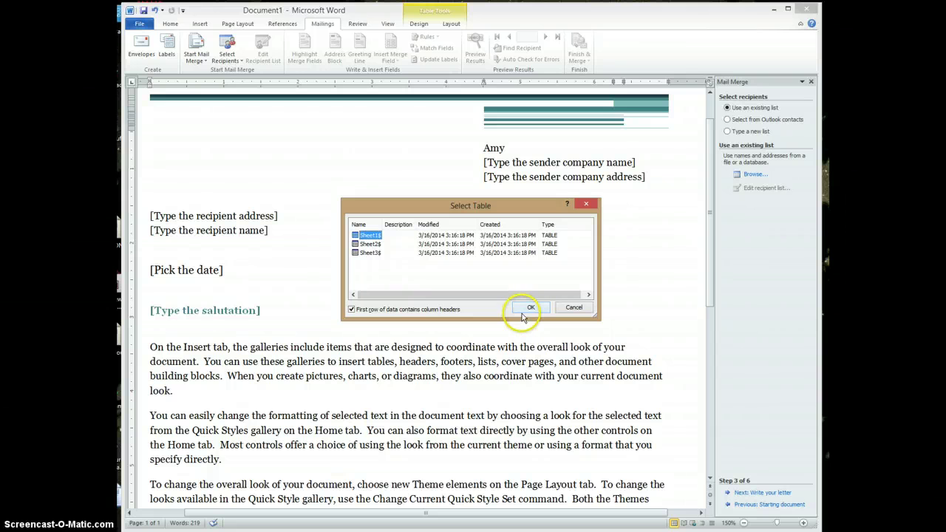
Use the Sheet1$ table as the recipient source and accept the list with every recipient included.
left_click(519, 315)
left_click(520, 316)
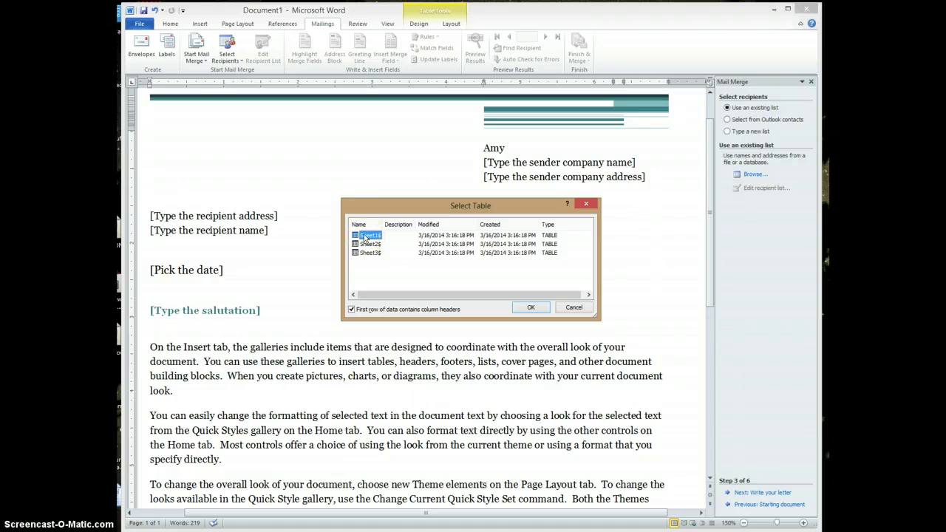
left_click(535, 309)
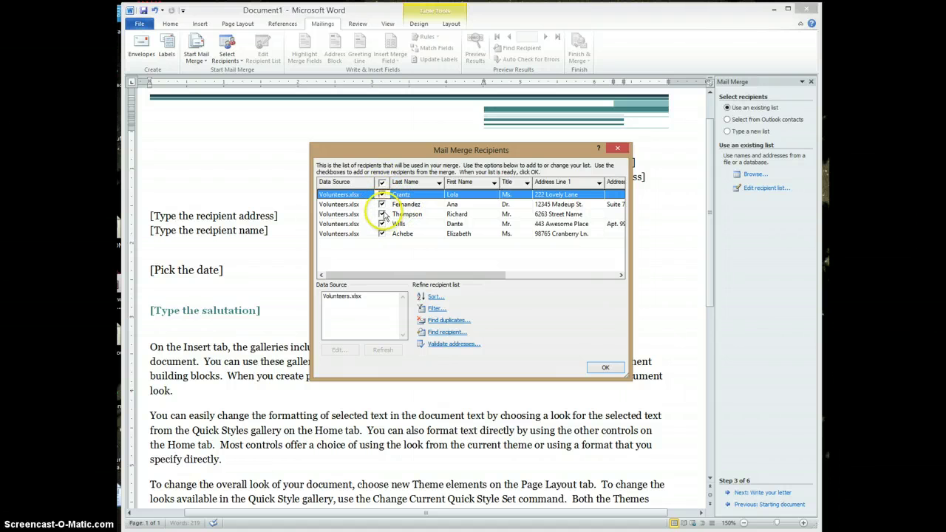
left_click(381, 214)
left_click(381, 213)
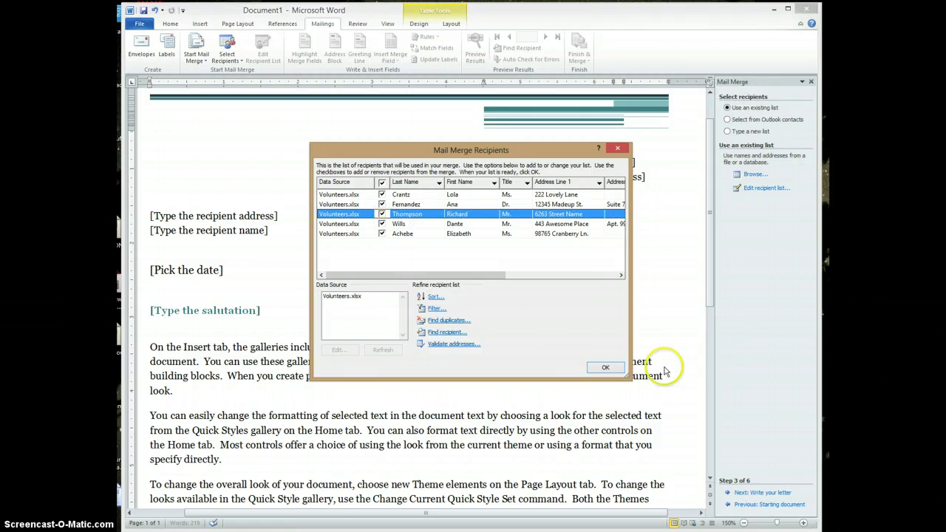
left_click(603, 367)
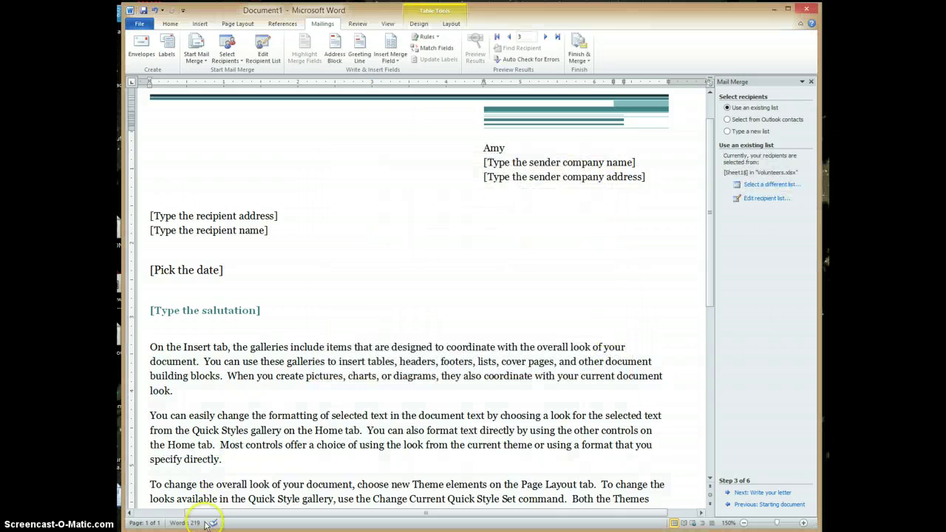
Advance the wizard to writing the letter and complete the sender's full name in the letterhead.
left_click(597, 276)
left_click(759, 492)
left_click(783, 486)
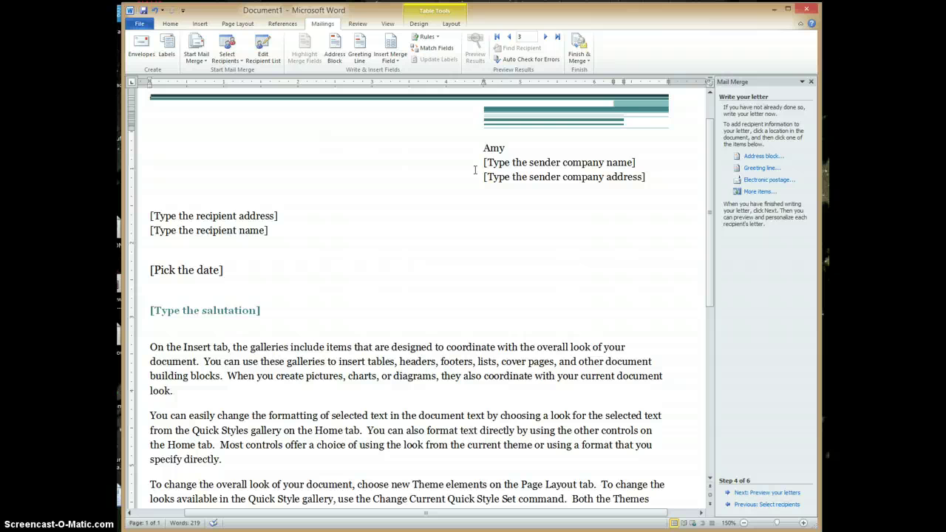
left_click(507, 147)
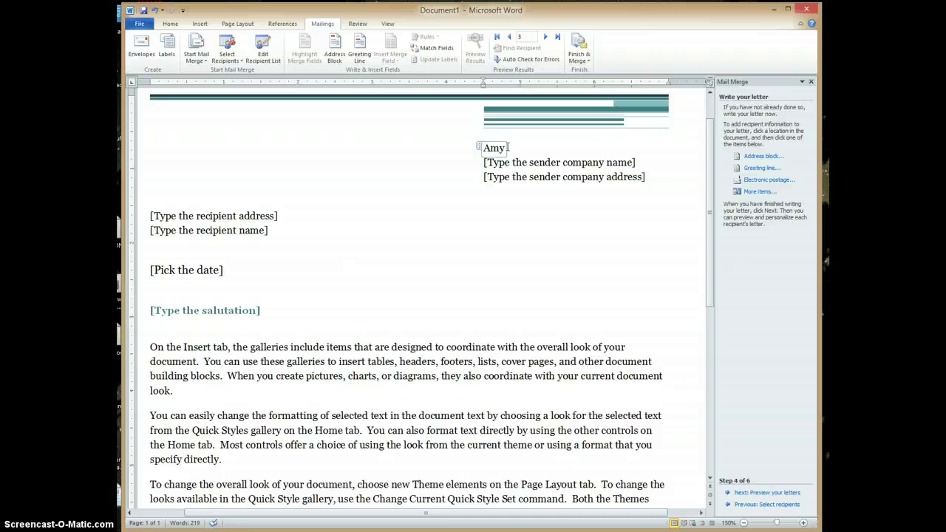
type("Greschaw")
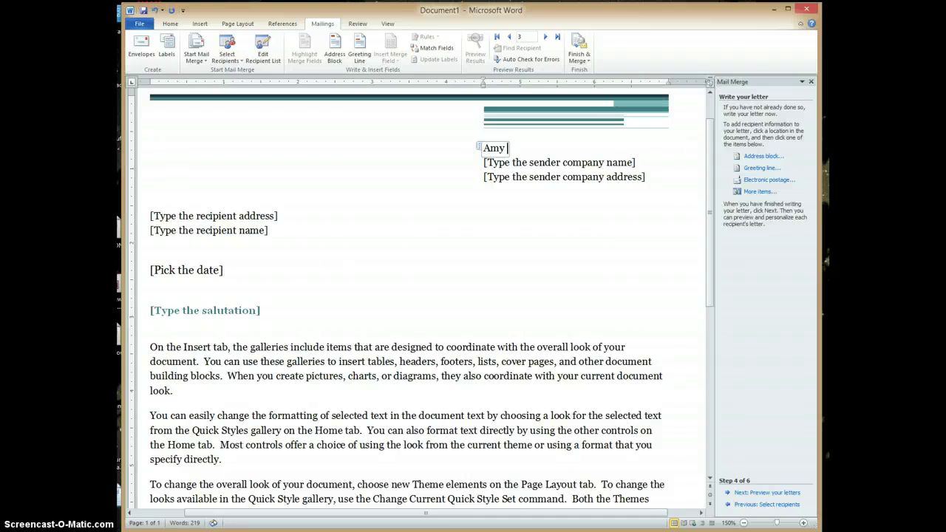
Fill in the sender company name as "Pleasant Valley Fictional Library".
left_click(556, 162)
type("Plea")
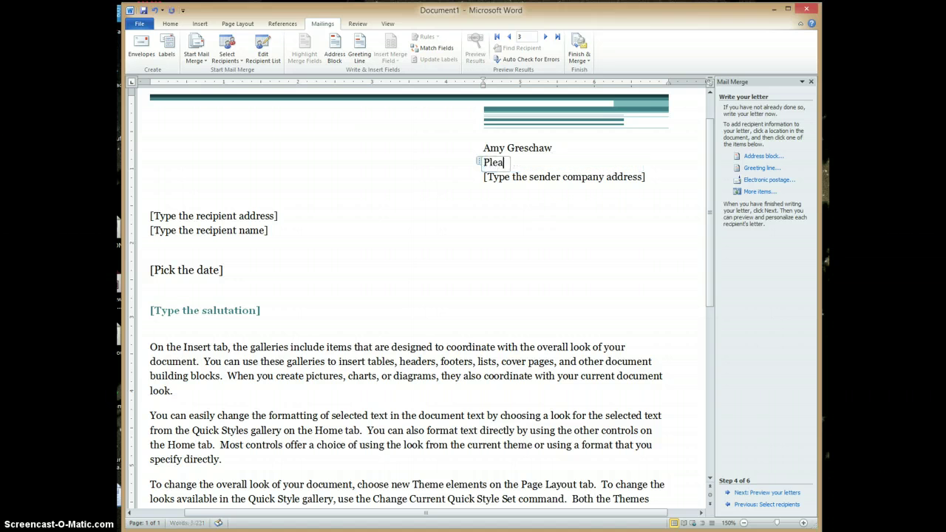
type("sant Valley Ficrtiona")
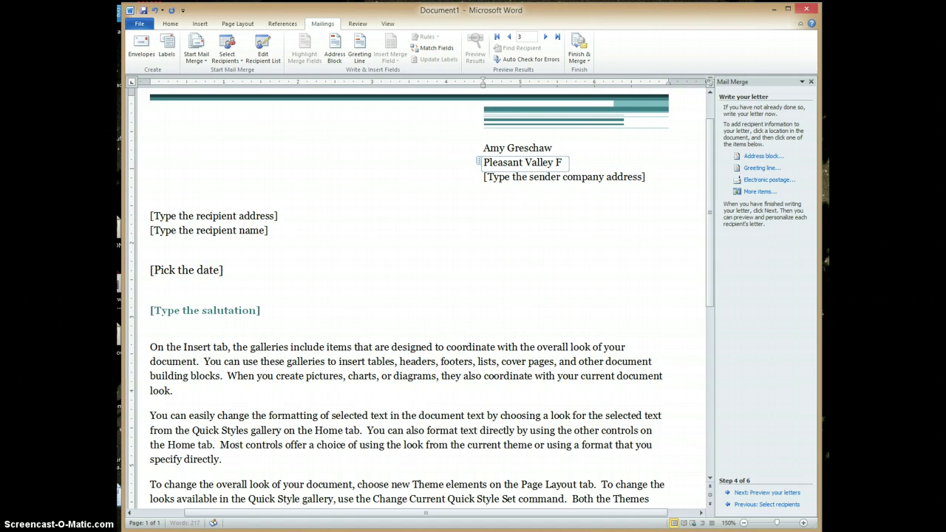
key("BackSpace")
key("BackSpace")
key("BackSpace")
key("BackSpace")
key("BackSpace")
key("BackSpace")
type("tional Library")
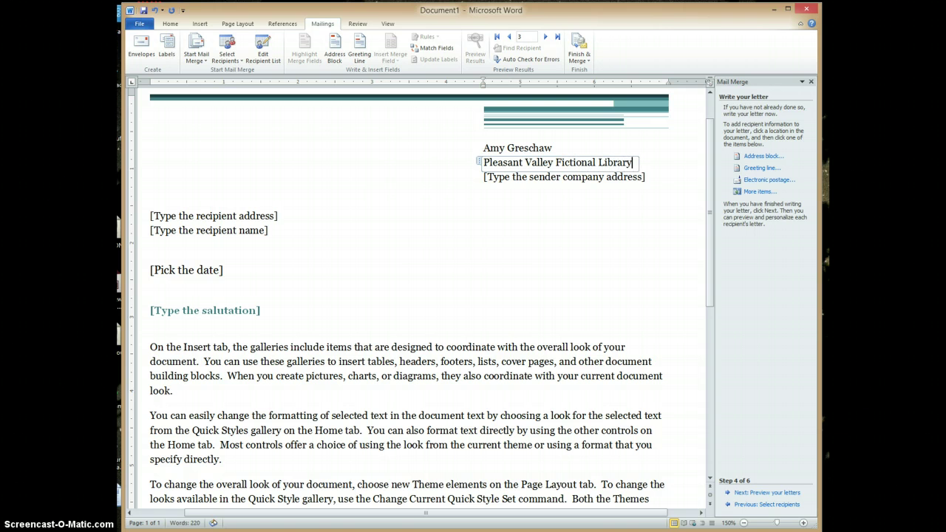
Replace the sender company address placeholder with the library's street address.
left_click(593, 183)
type("12345 M")
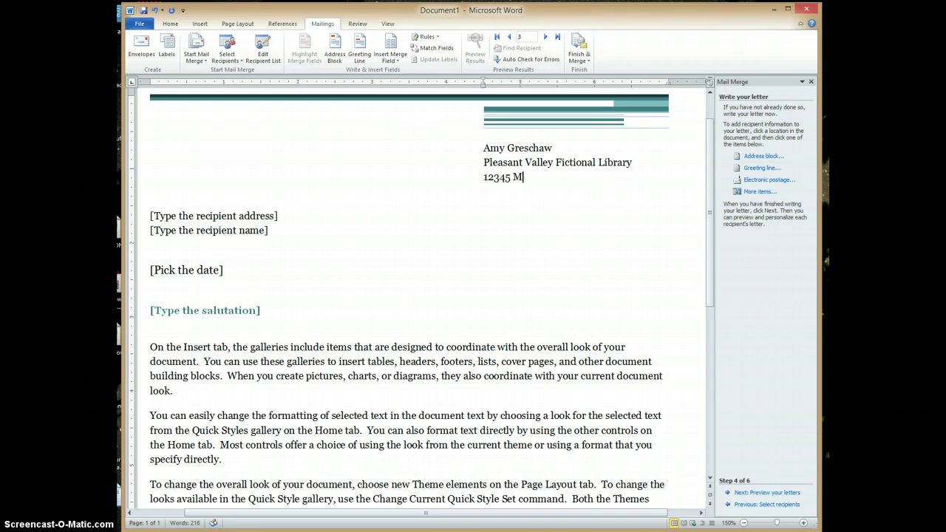
type("ake Believe St.")
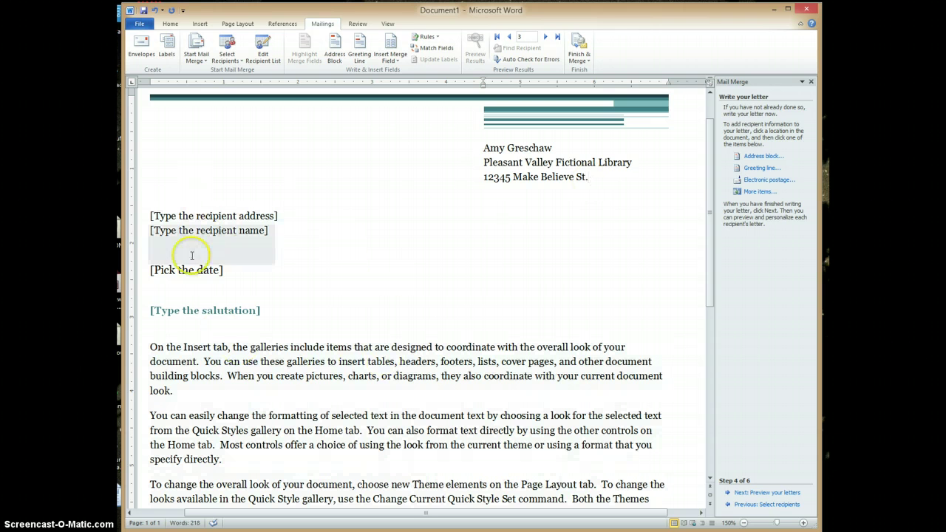
Delete the recipient address placeholder above the recipient name in the letter.
left_click(249, 277)
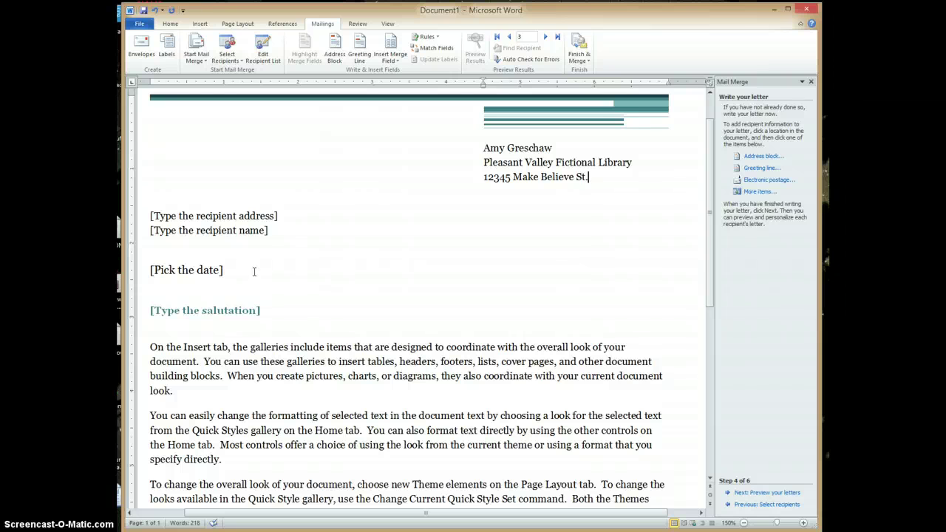
left_click(262, 230)
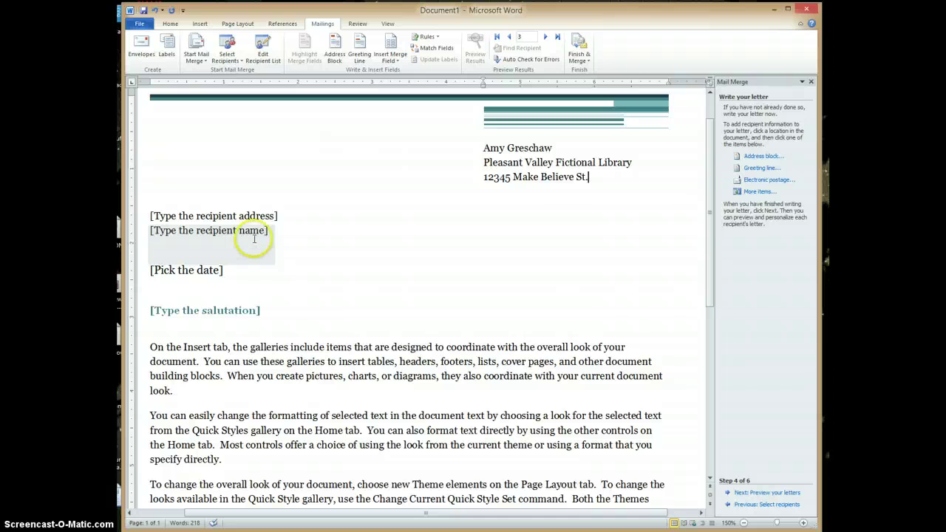
left_click(248, 198)
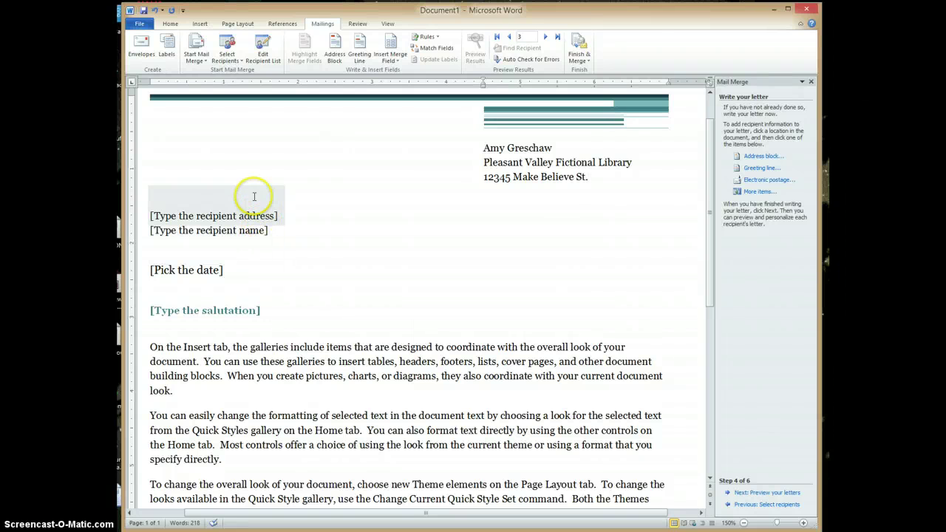
left_click(215, 216)
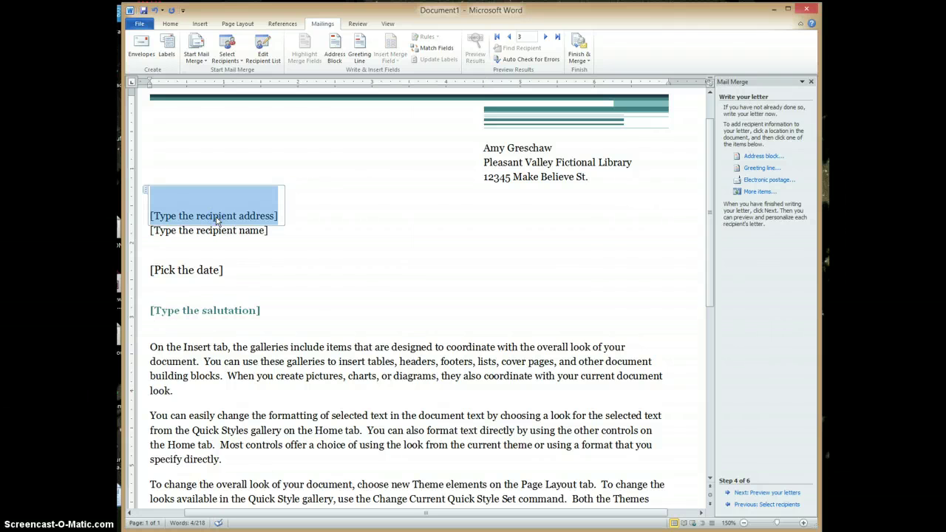
left_click(222, 217)
left_click(231, 218)
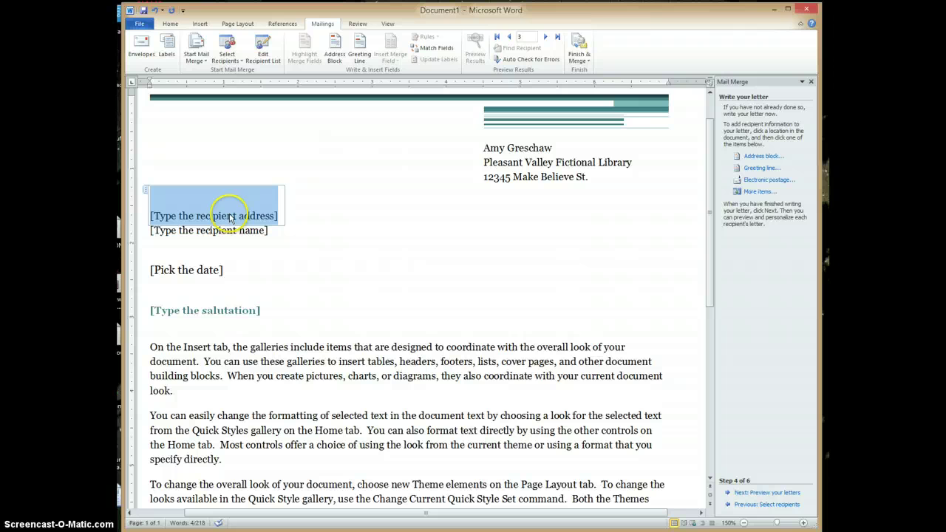
left_click(269, 220)
left_click(270, 218)
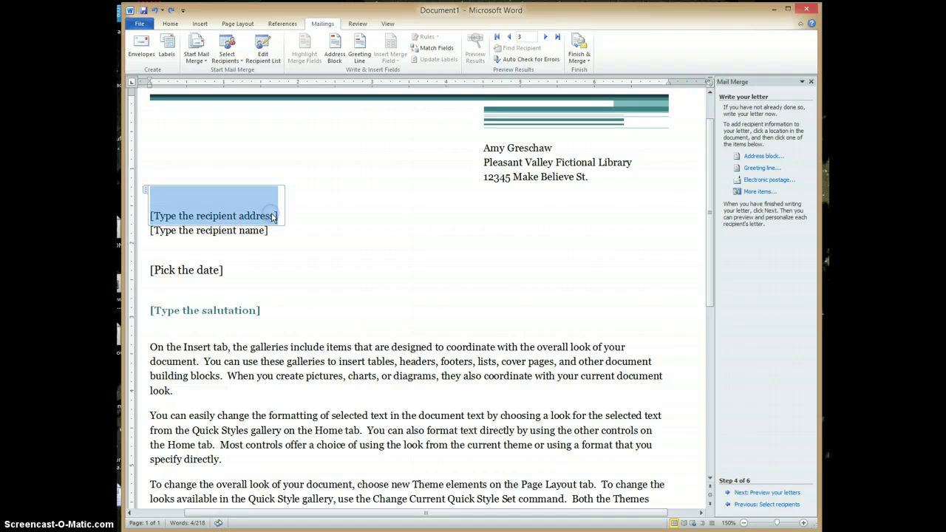
key("Delete")
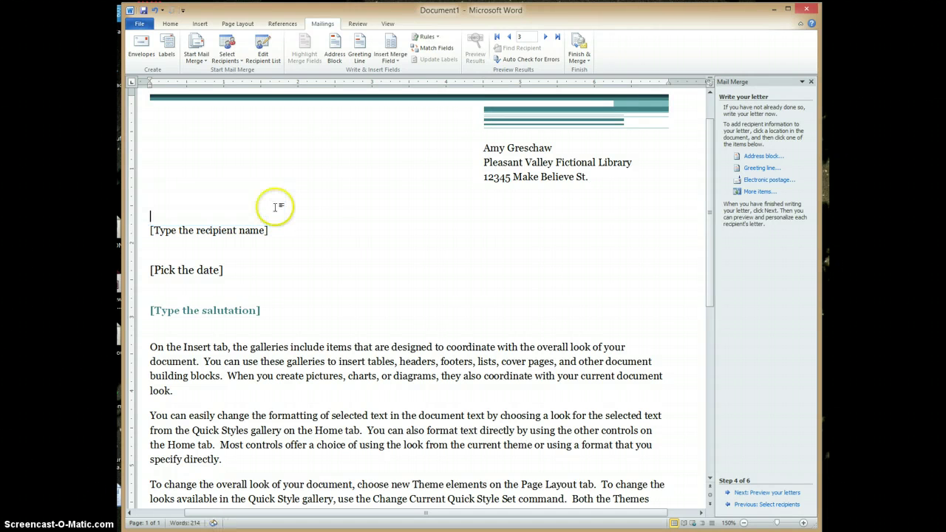
Step through the recipient previews for the address block and insert it with the default name format and postal address.
left_click(763, 158)
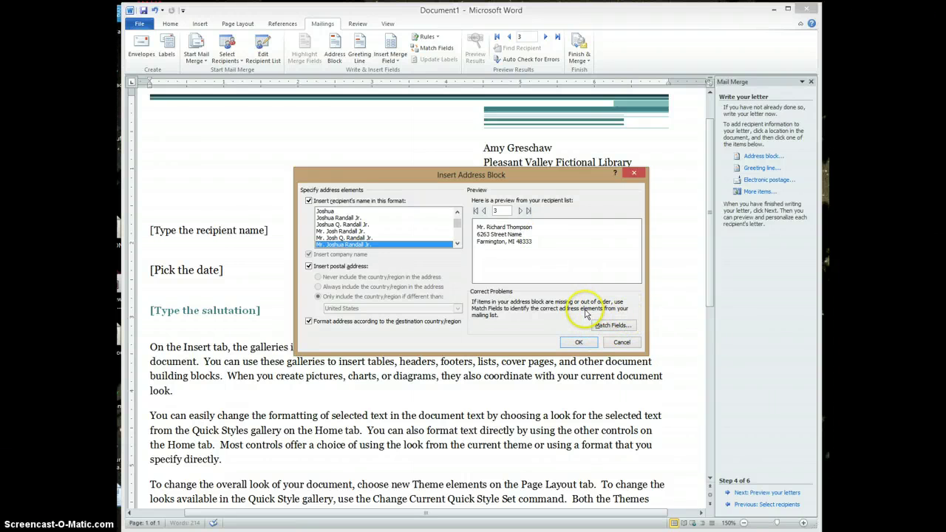
left_click(483, 212)
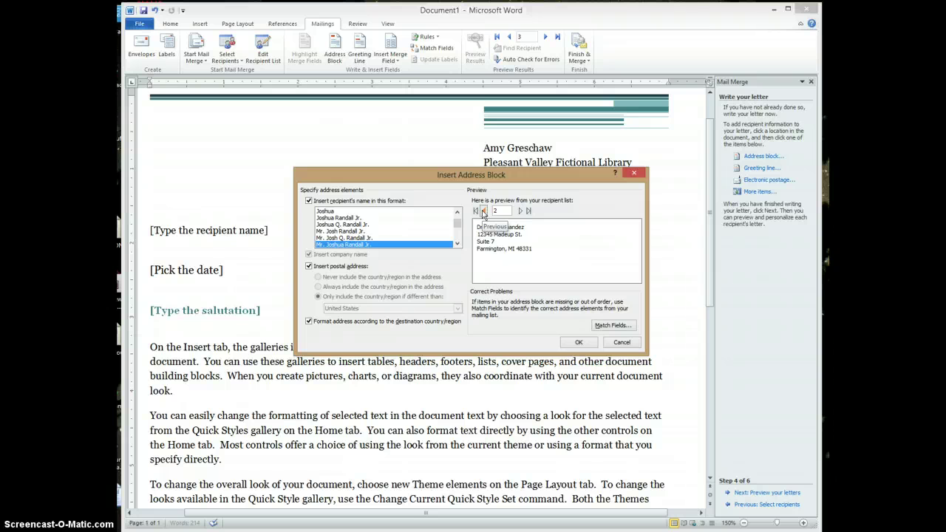
left_click(484, 212)
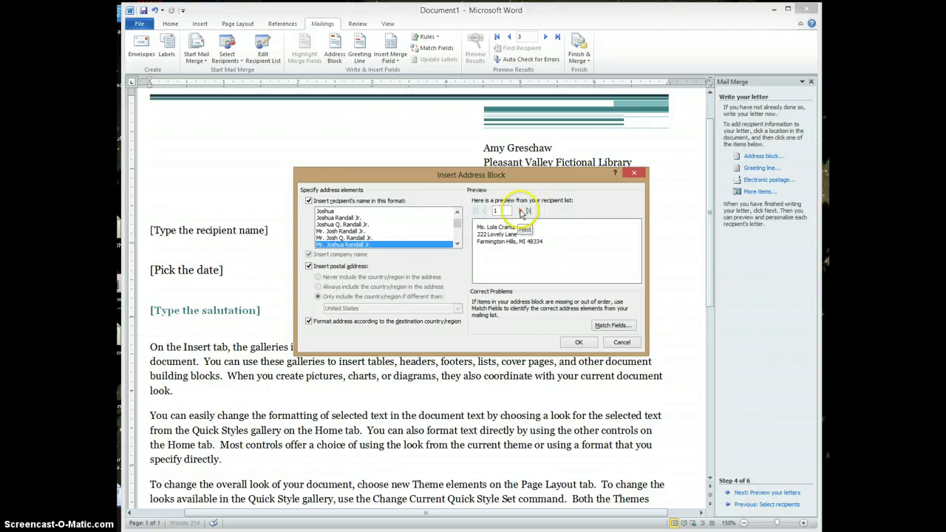
left_click(521, 212)
left_click(521, 212)
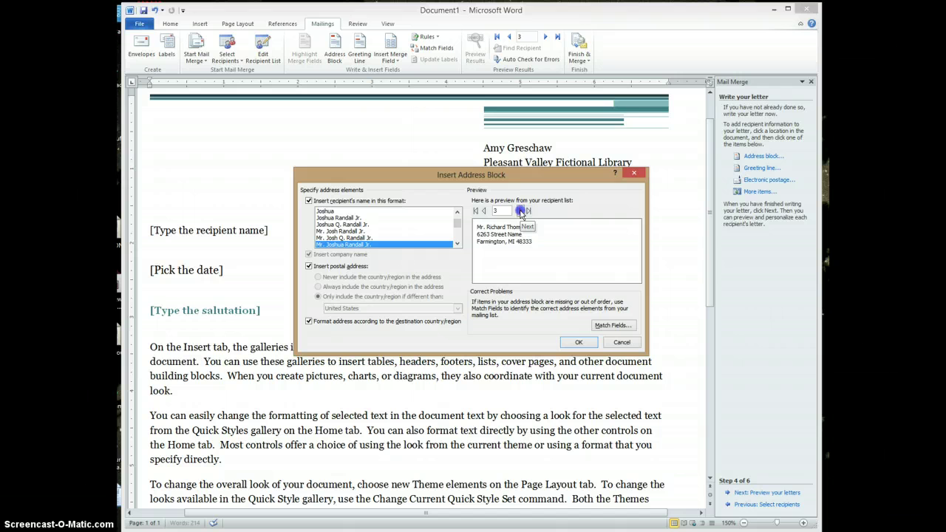
left_click(521, 212)
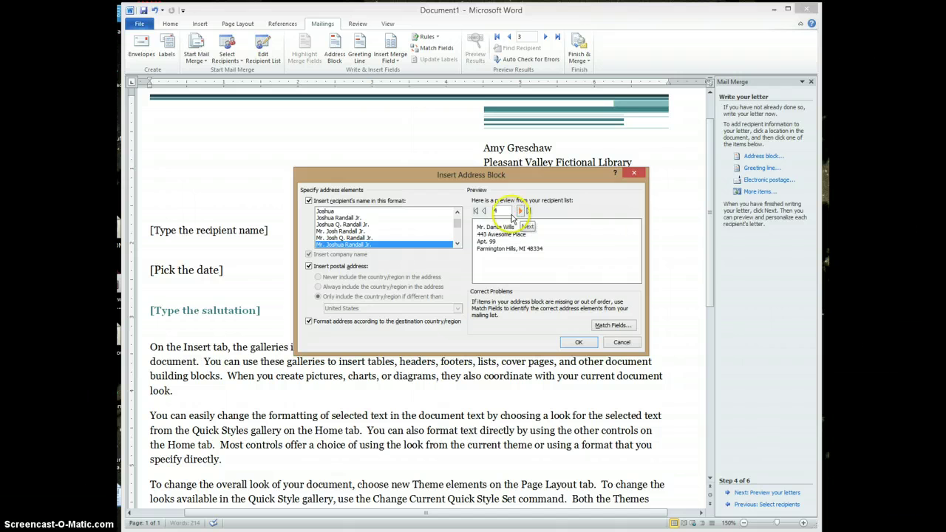
left_click(578, 343)
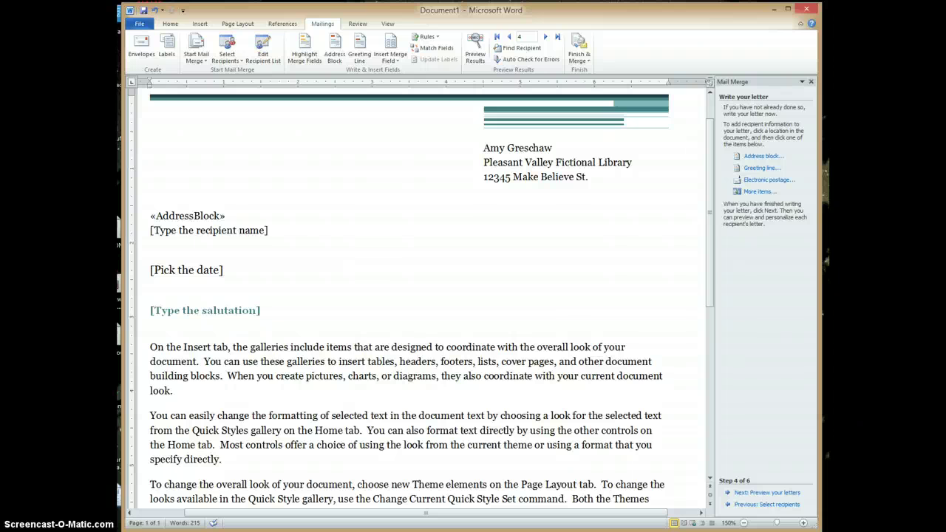
Remove the recipient name placeholder beneath the address block.
left_click(302, 245)
left_click(239, 214)
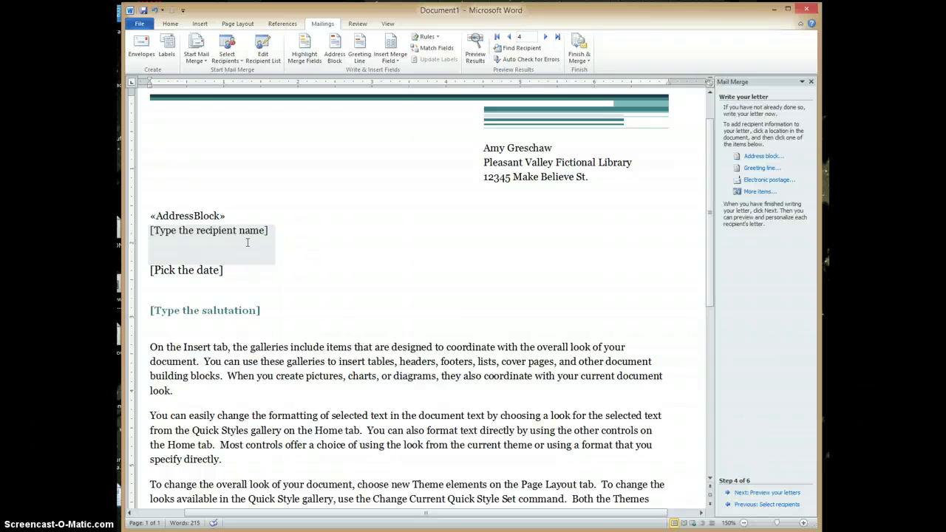
left_click(248, 242)
left_click(258, 235)
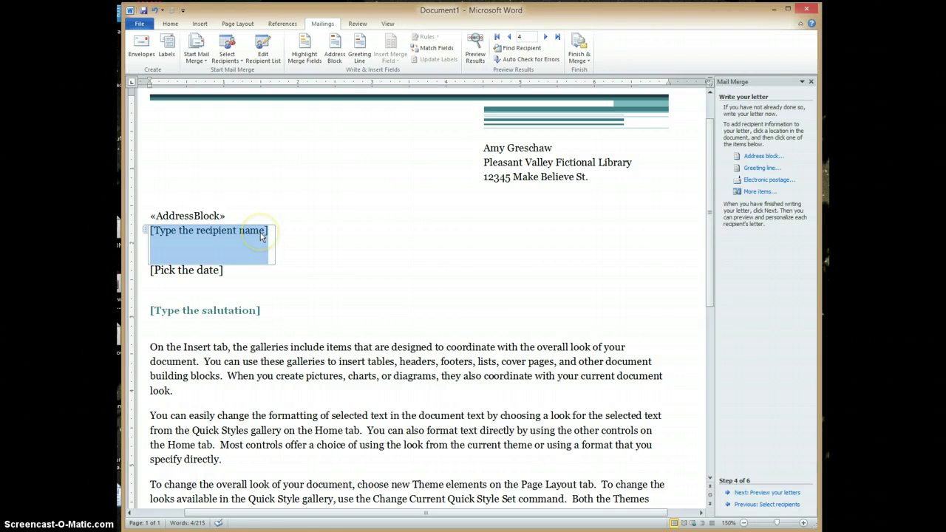
key("Delete")
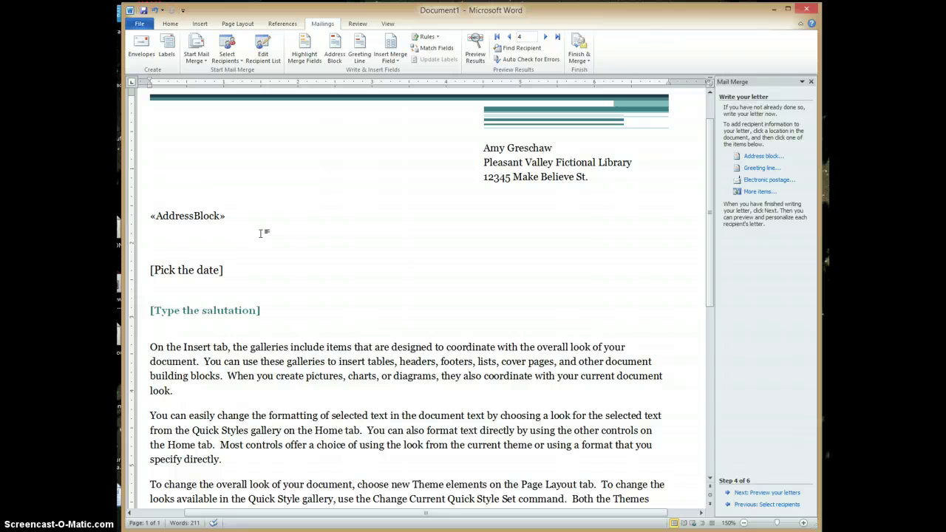
left_click(235, 233)
left_click(204, 236)
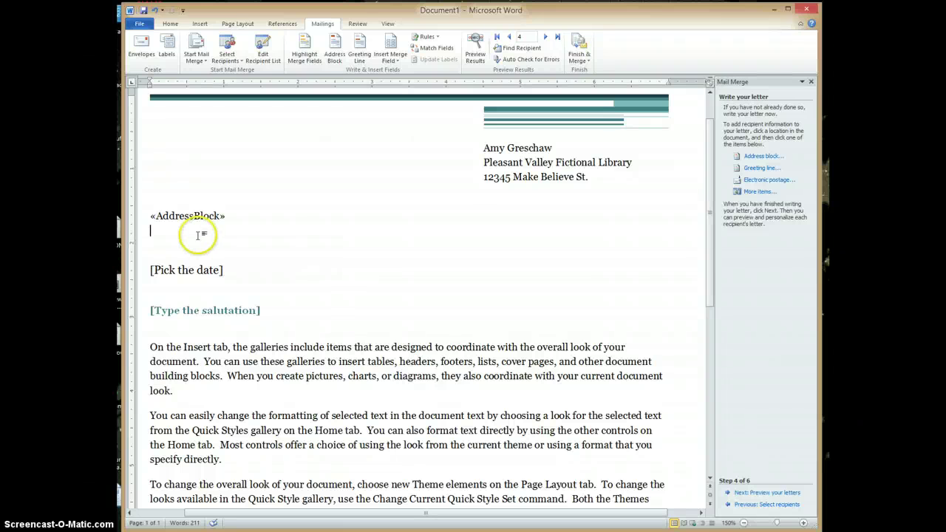
Set the letter's date placeholder to 3/21/2014.
left_click(186, 271)
left_click(235, 273)
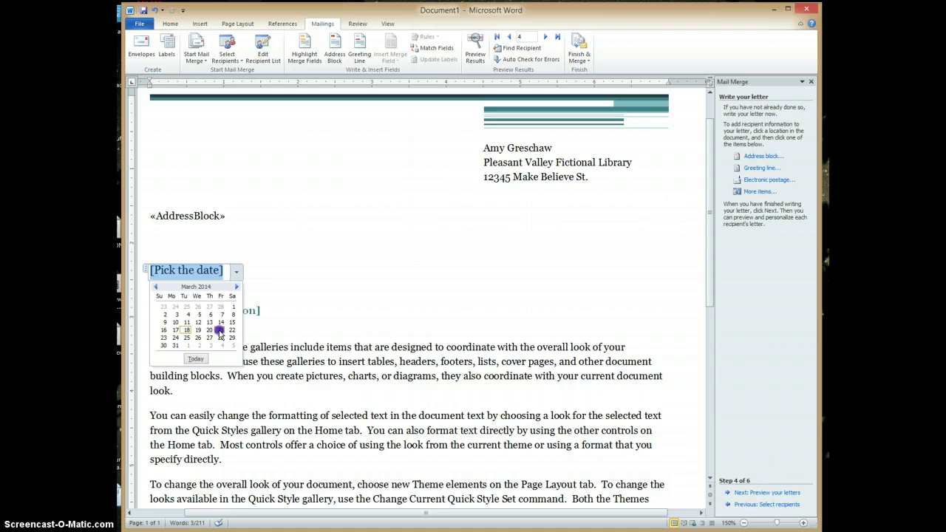
left_click(220, 331)
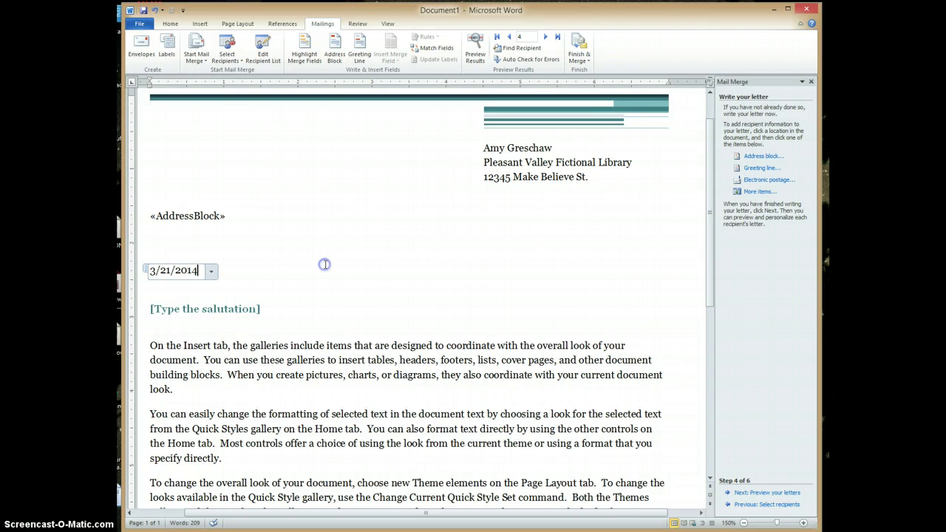
key("End")
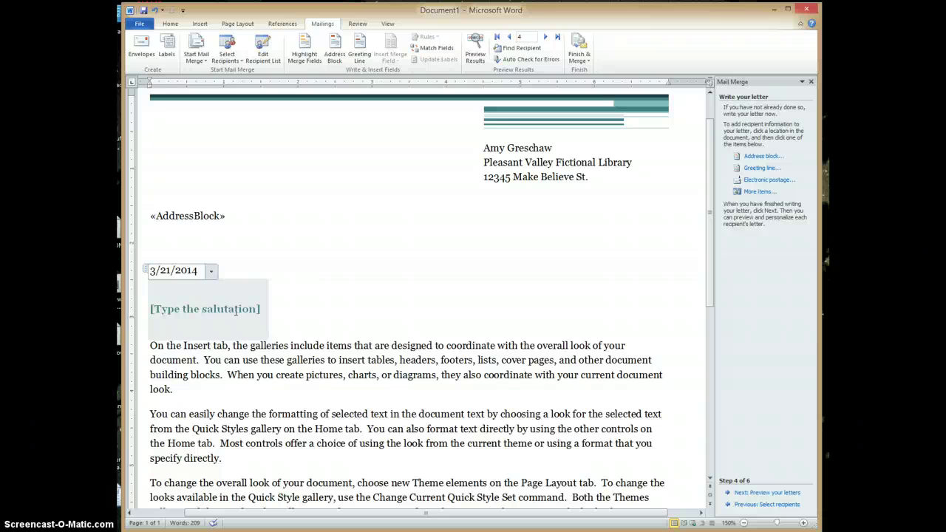
Replace the salutation placeholder with a greeting line in the "Dear Mr. Randall," format, using "Dear Sir or Madam," for invalid names.
left_click(235, 311)
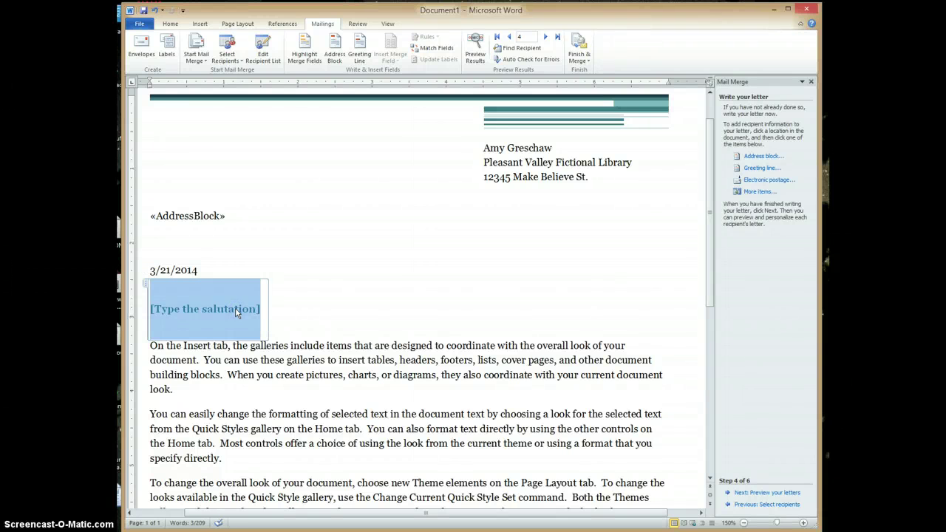
key("Delete")
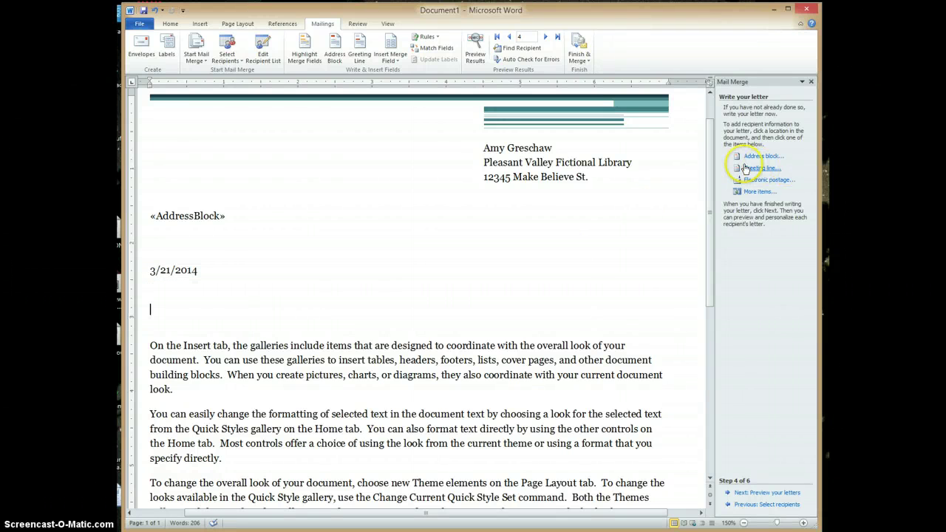
left_click(757, 168)
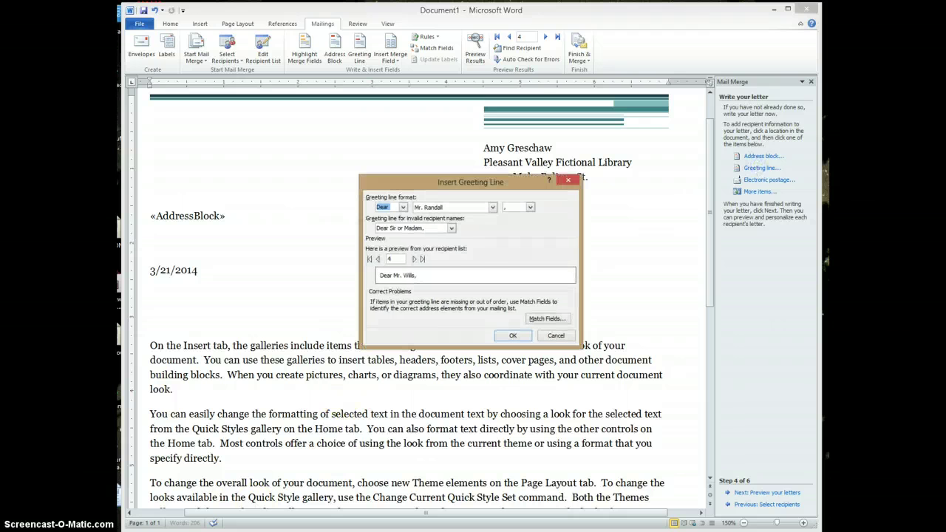
left_click(468, 257)
left_click(378, 208)
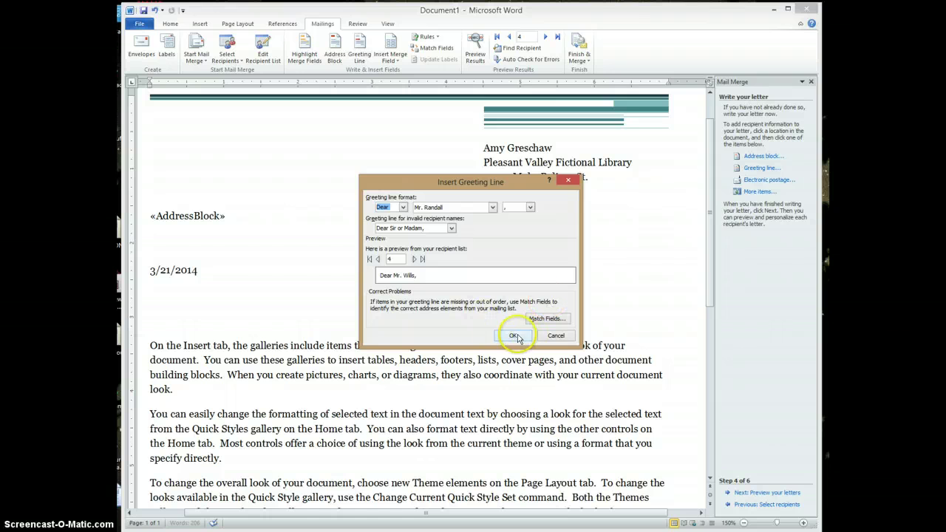
left_click(515, 335)
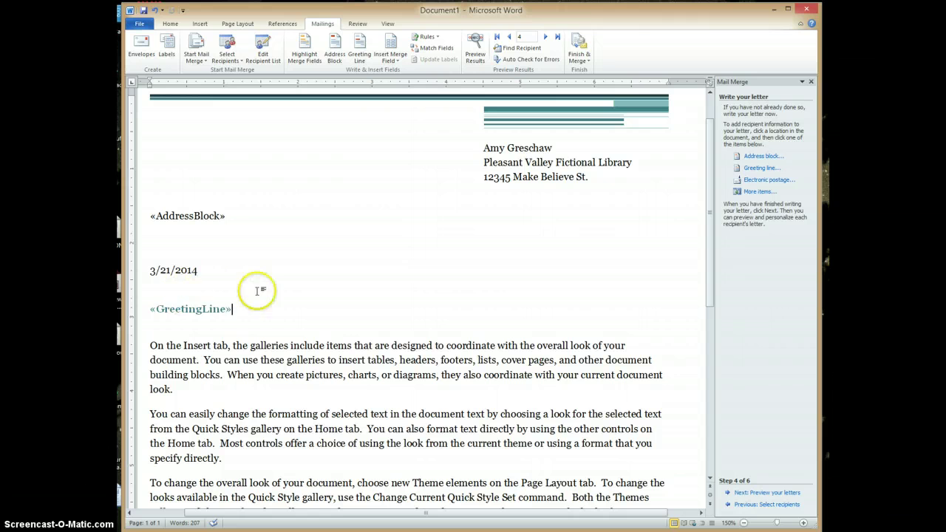
Replace the closing placeholder at the end of the letter with "Sincerely,".
left_click_drag(707, 230, 722, 384)
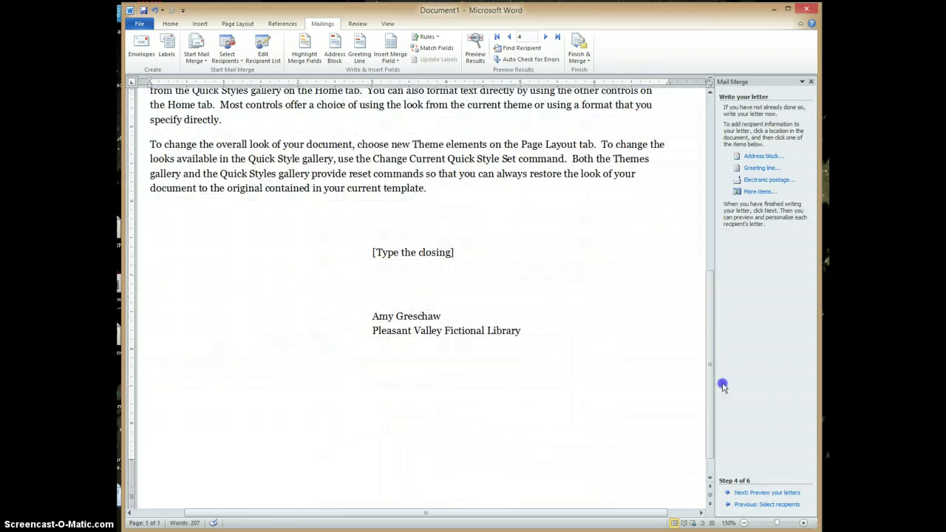
left_click(436, 391)
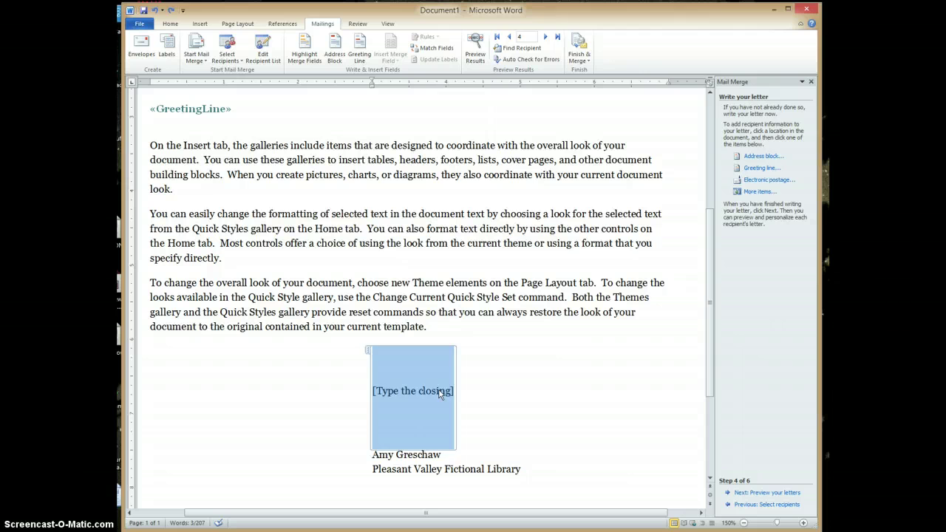
type("Sincerel")
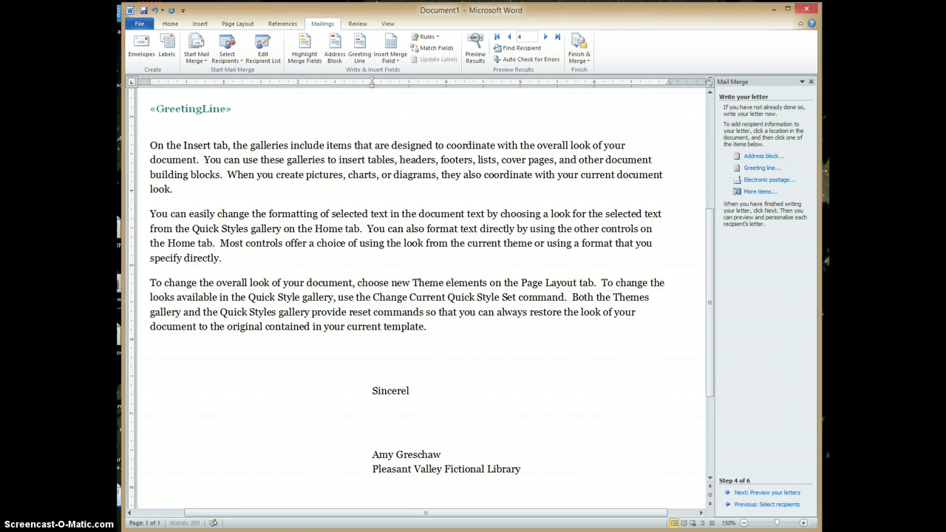
type("y,")
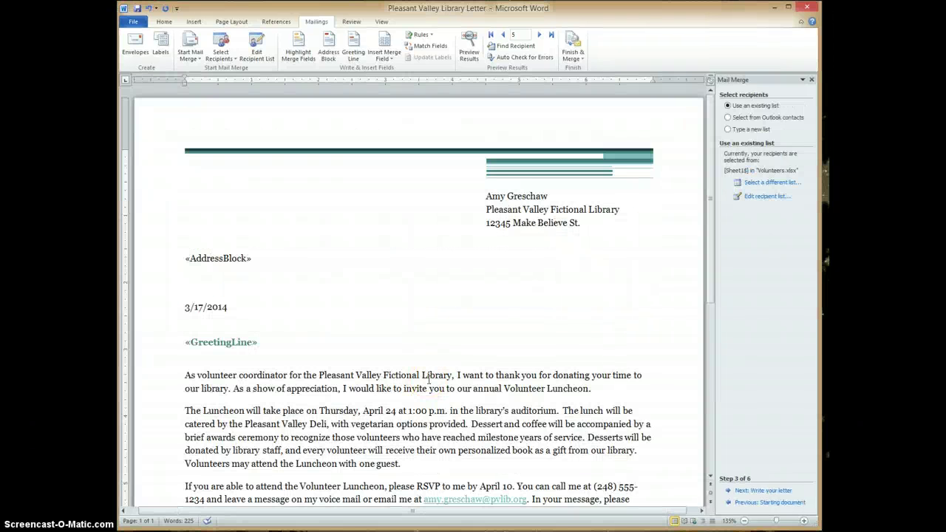
Advance the Pleasant Valley Library Letter's merge wizard from selecting recipients through writing the letter to previewing the letters.
left_click(763, 490)
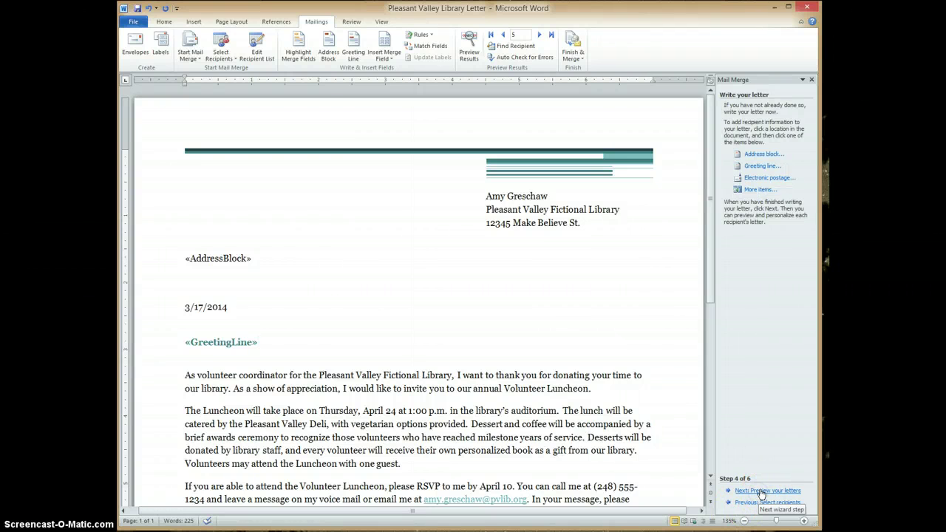
left_click(774, 493)
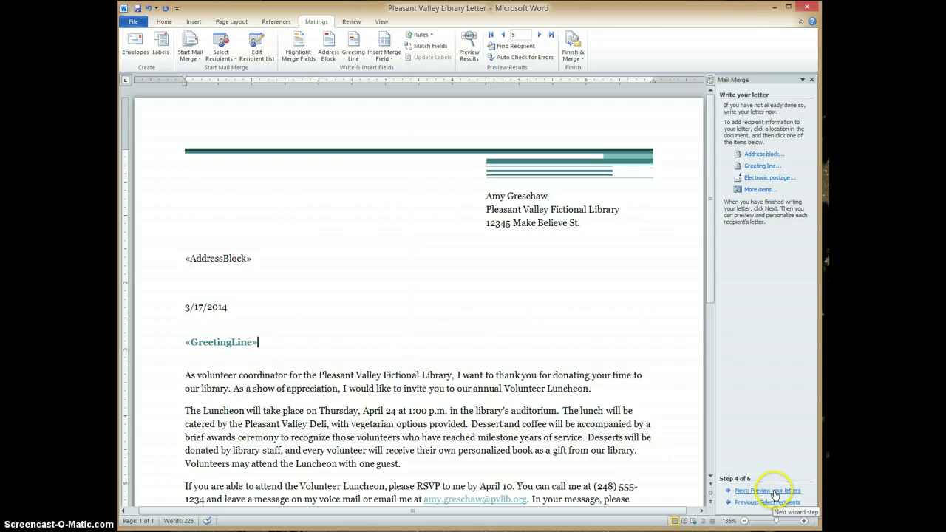
left_click(775, 493)
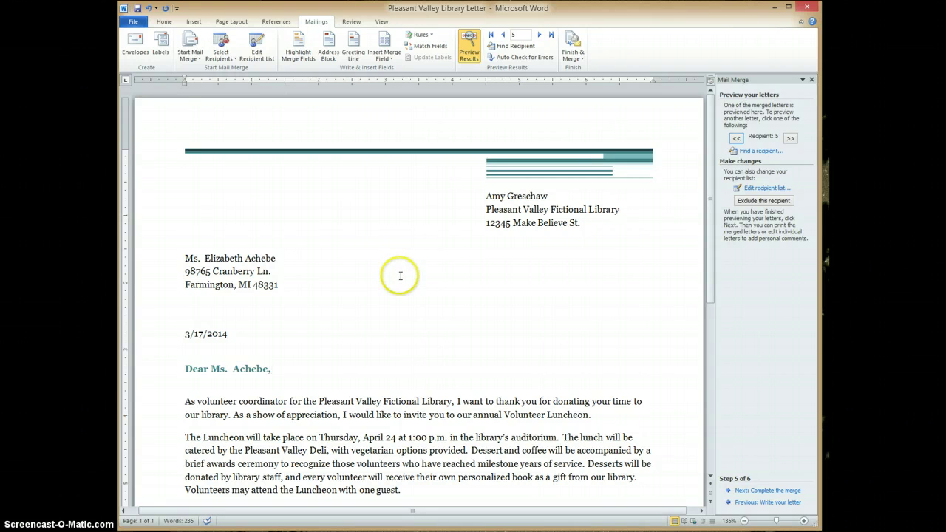
Preview the merged letters back to recipient 1 and advance the wizard to completing the merge.
scroll(419, 269, "down", 3)
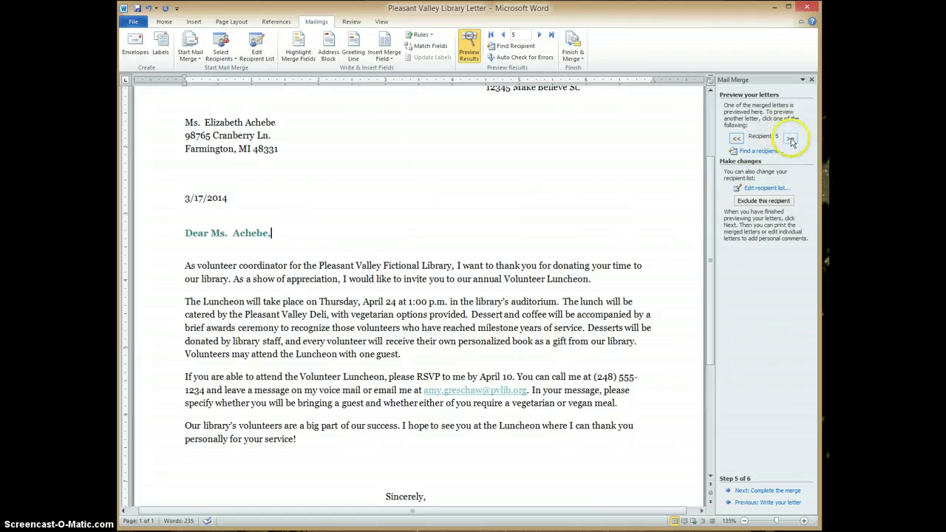
left_click(736, 138)
left_click(736, 138)
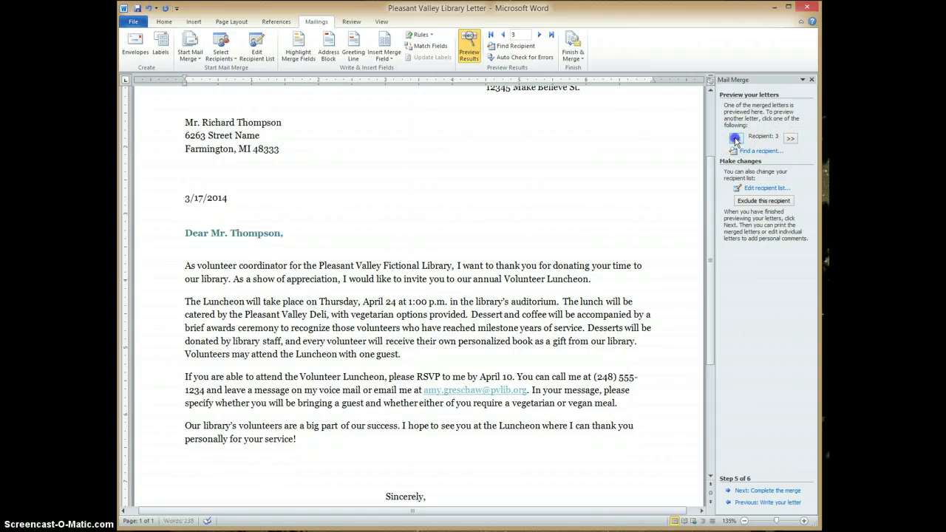
left_click(736, 138)
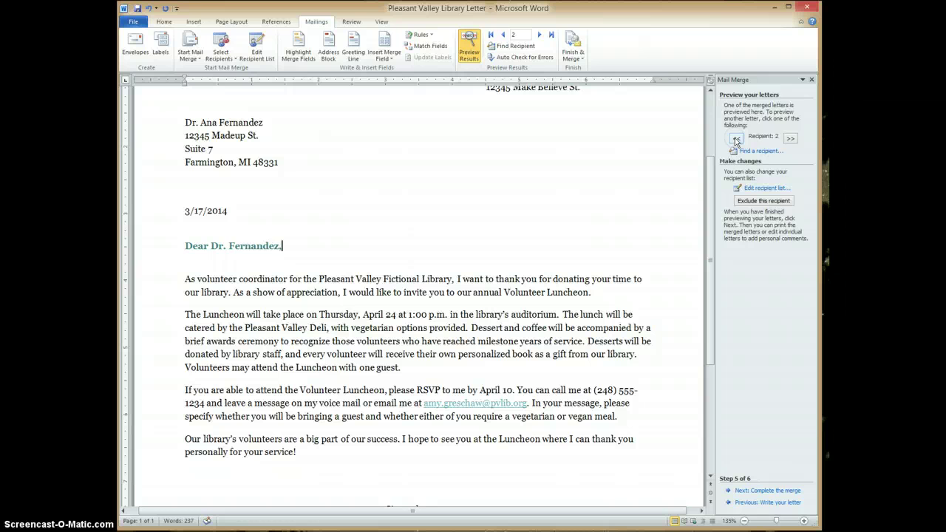
left_click(736, 139)
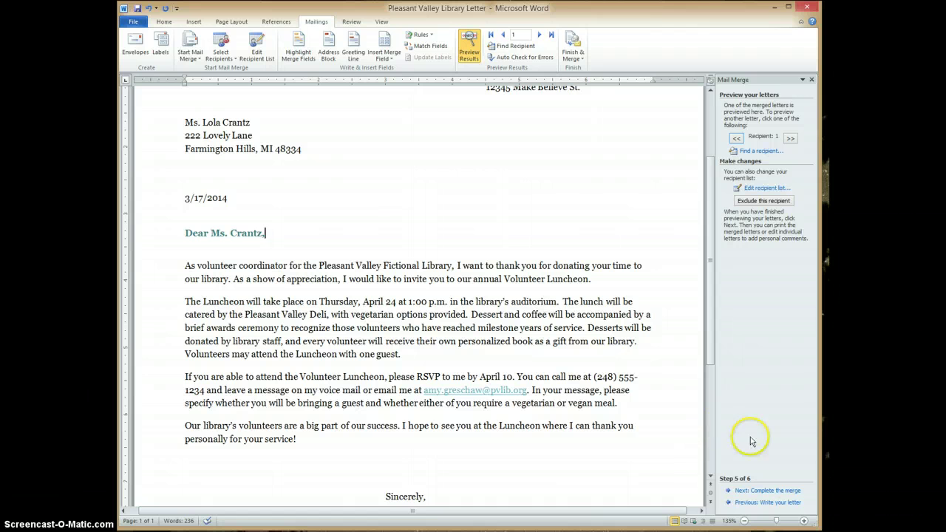
left_click(747, 490)
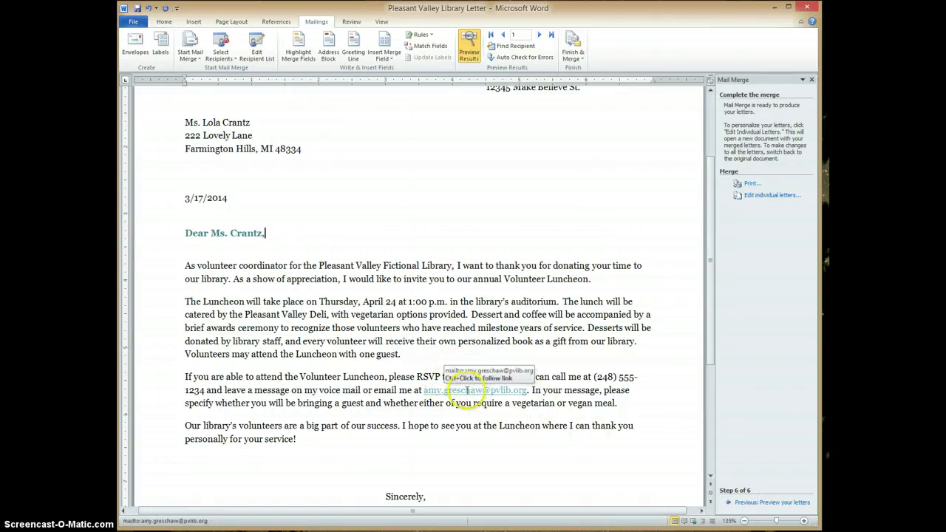
left_click(427, 402)
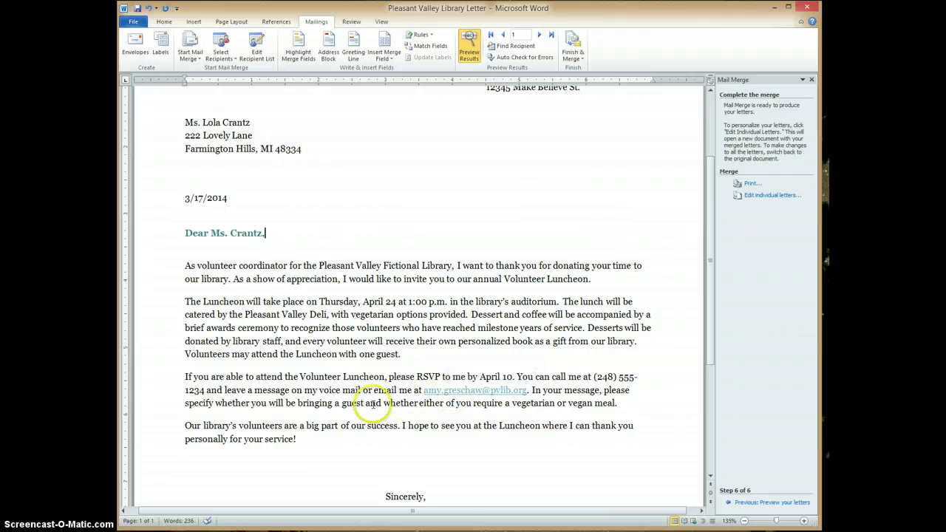